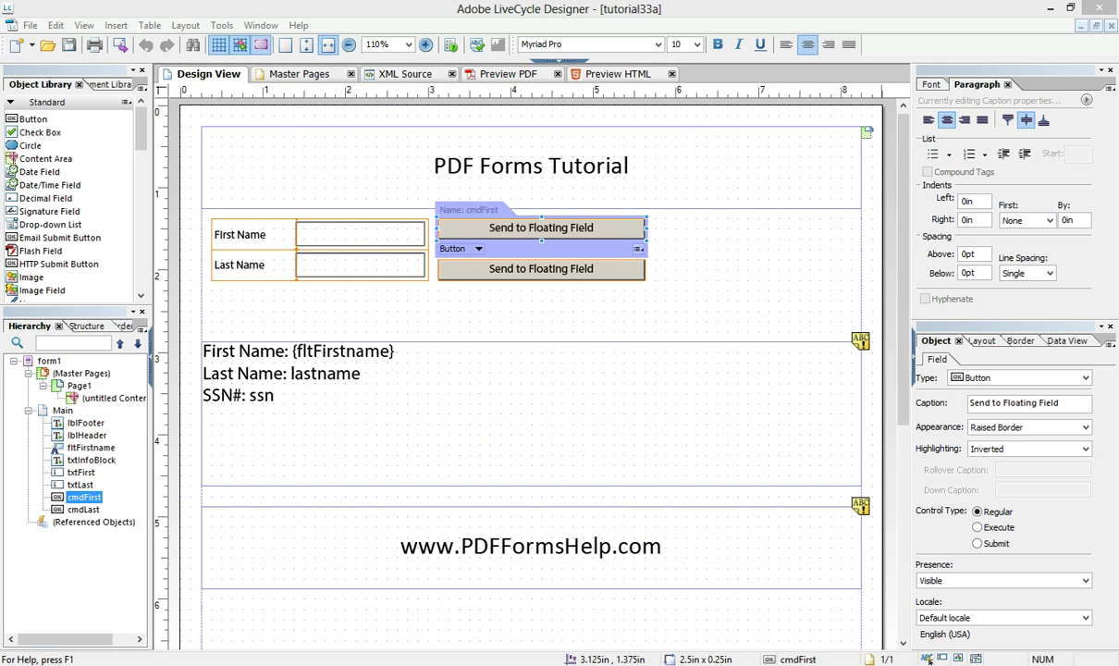
left_click(1096, 26)
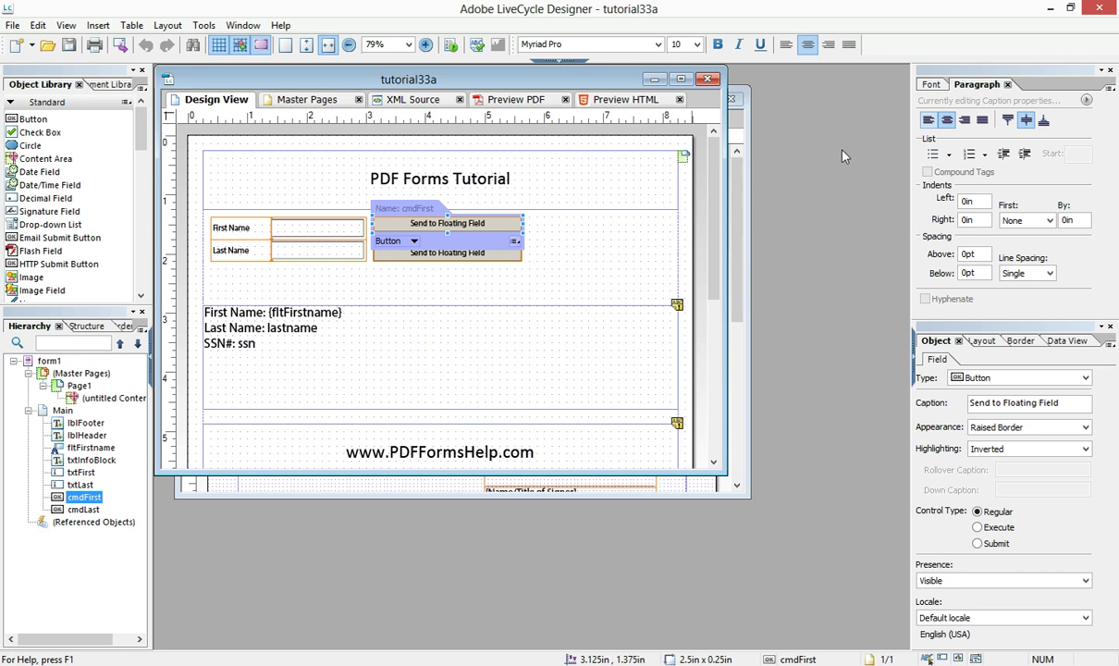
left_click(740, 278)
double_click(435, 118)
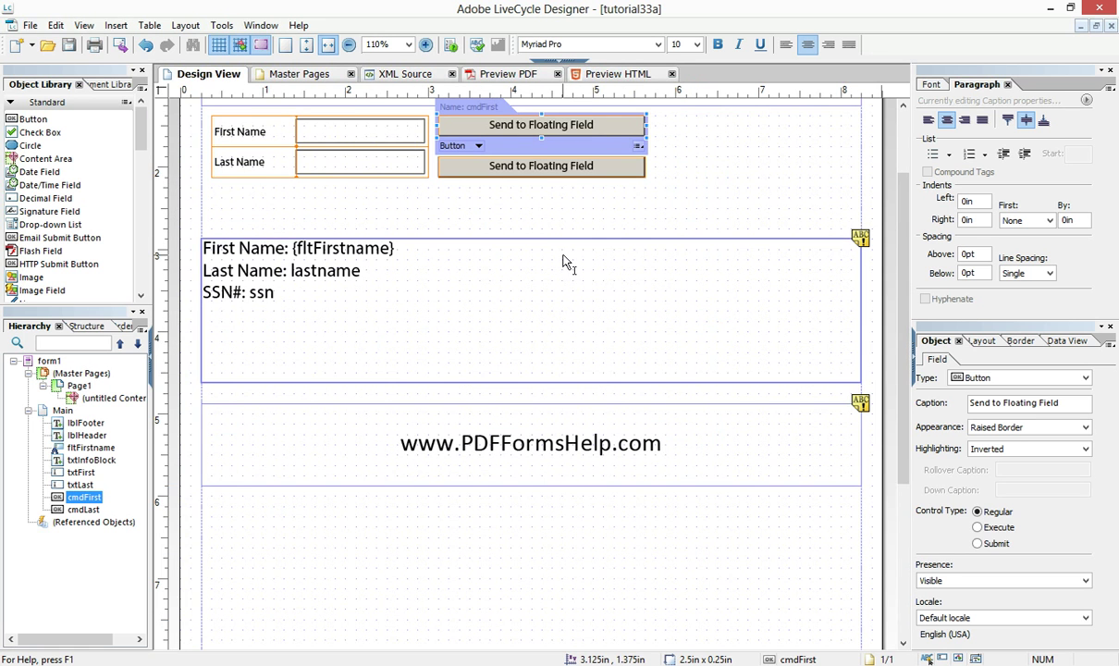
scroll(564, 260, "up", 1)
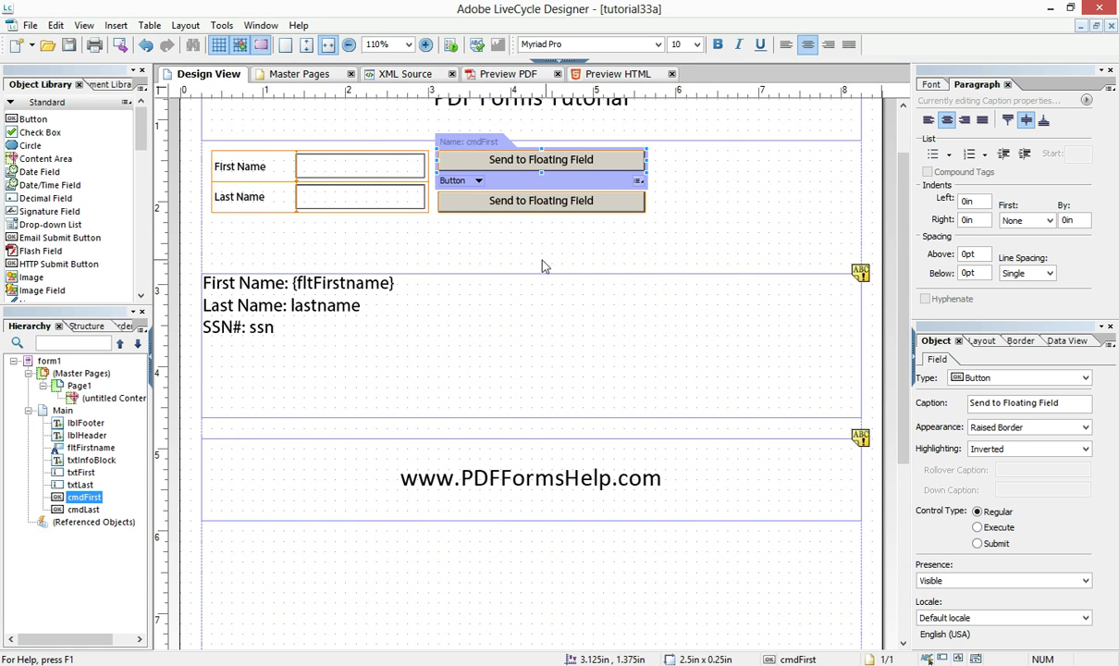
scroll(546, 263, "up", 2)
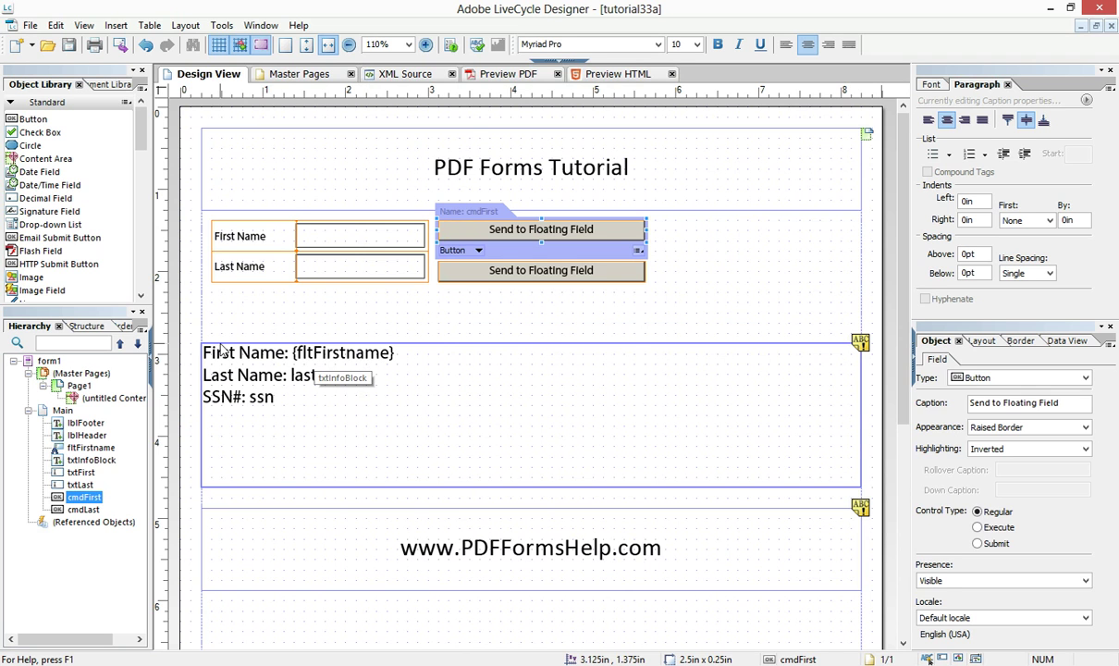
left_click(259, 358)
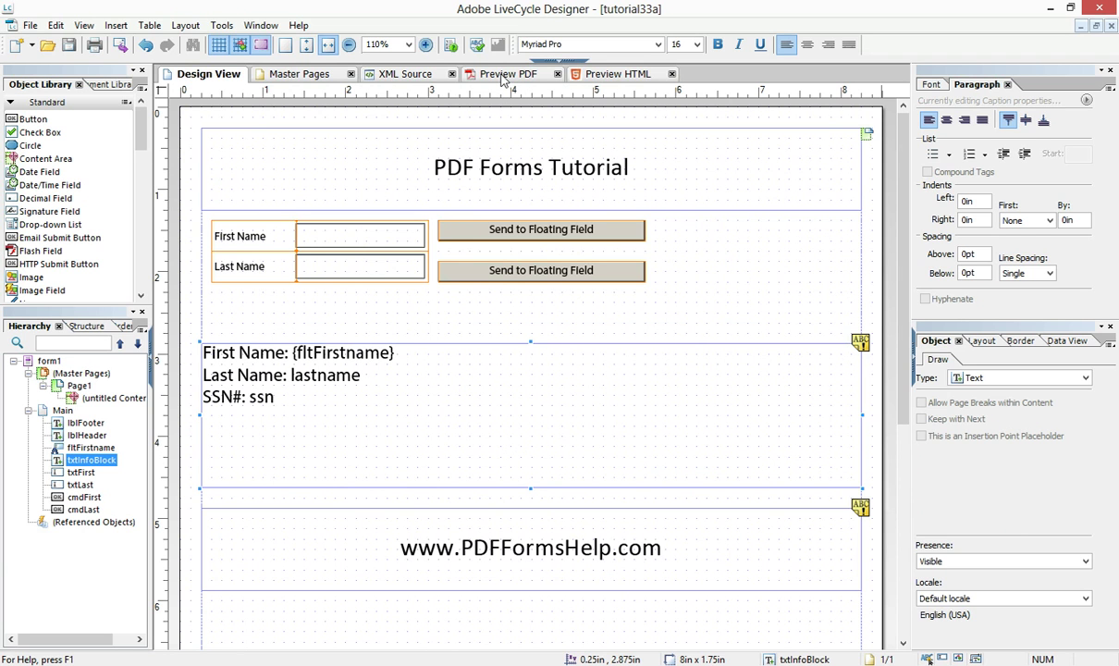
left_click(502, 78)
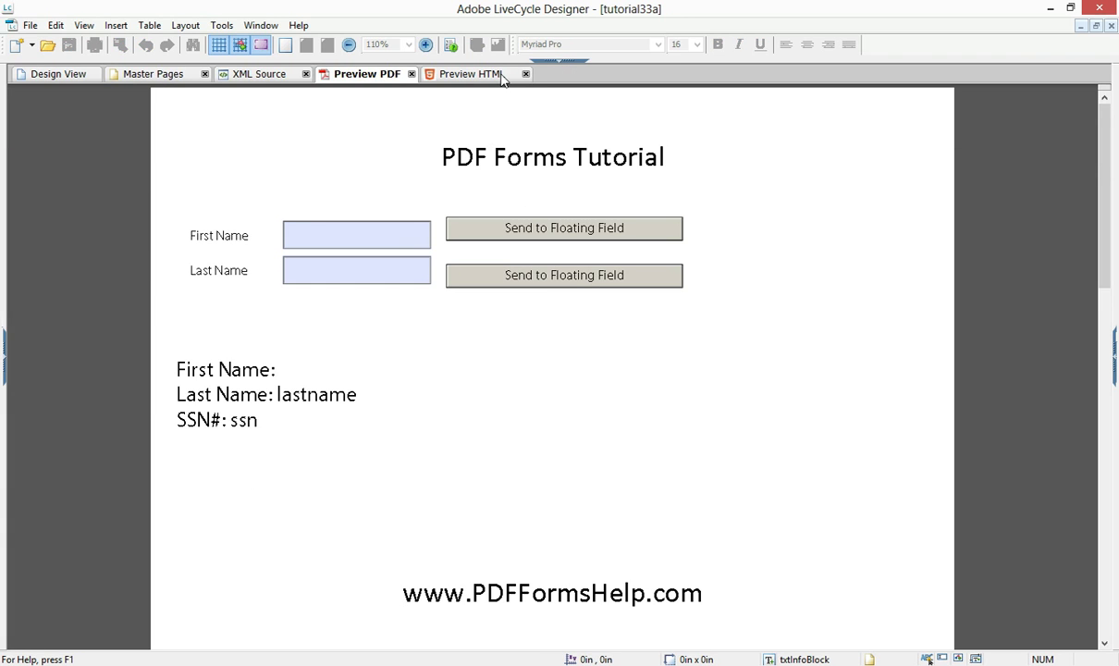
left_click(379, 240)
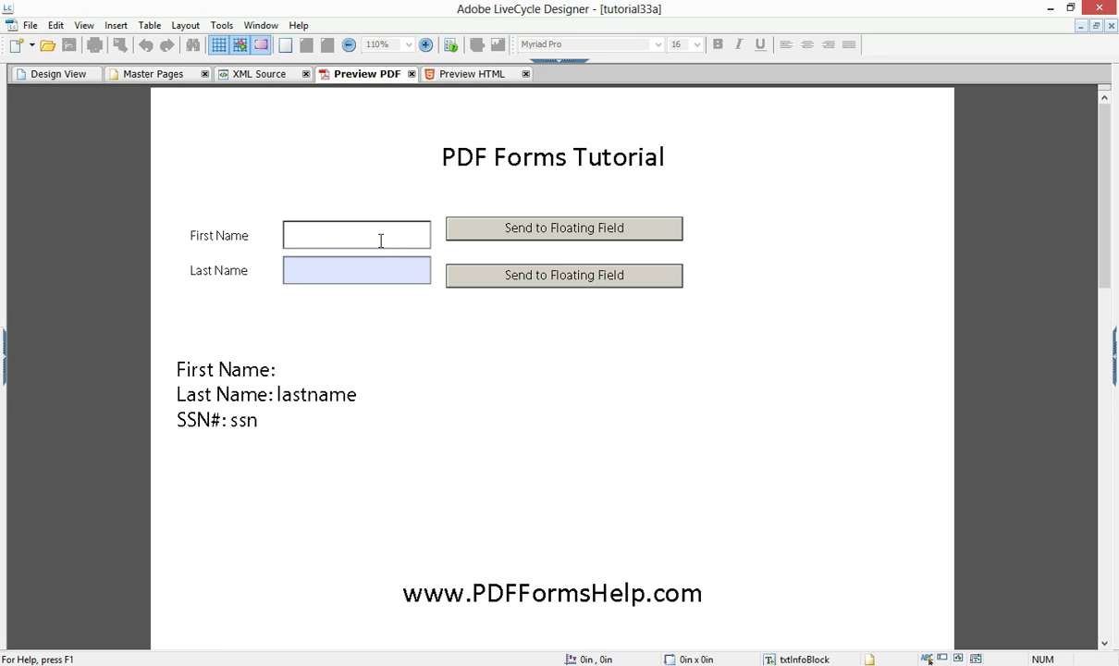
type("Nathan")
left_click(513, 237)
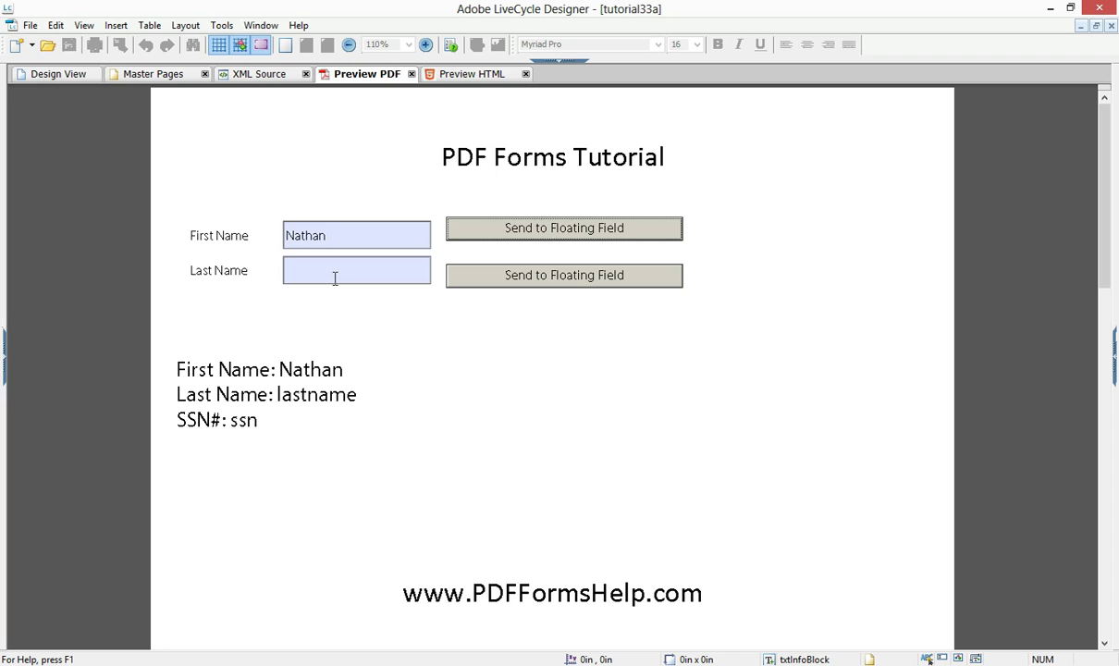
left_click(338, 369)
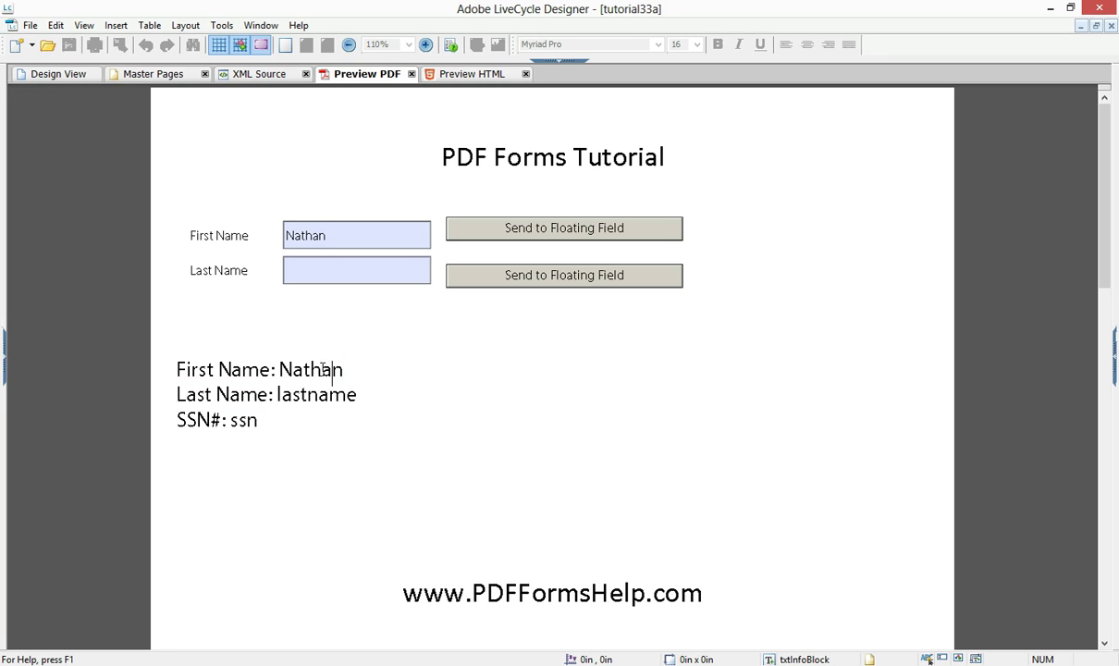
double_click(331, 369)
left_click(314, 370)
left_click_drag(334, 236, 270, 237)
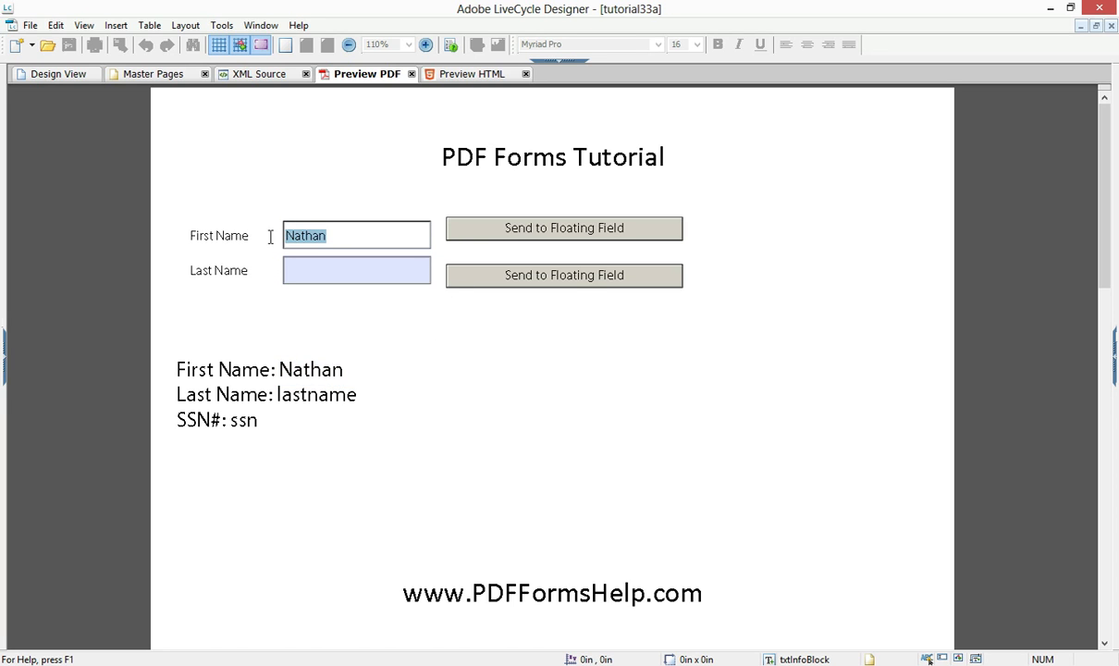
type("George")
left_click(525, 232)
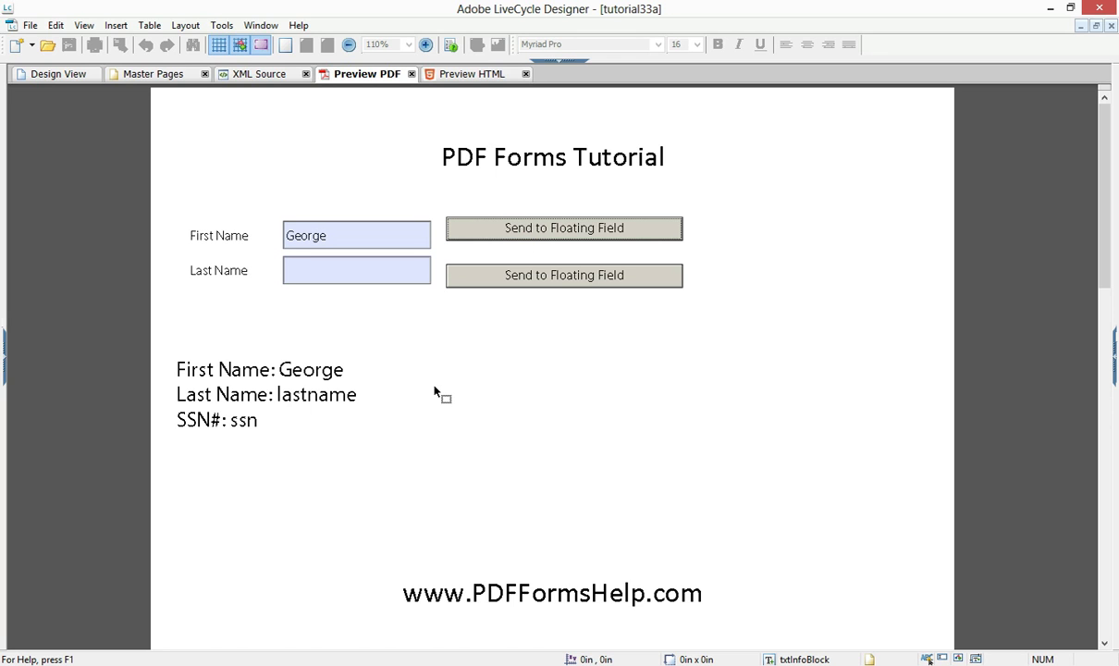
left_click(67, 71)
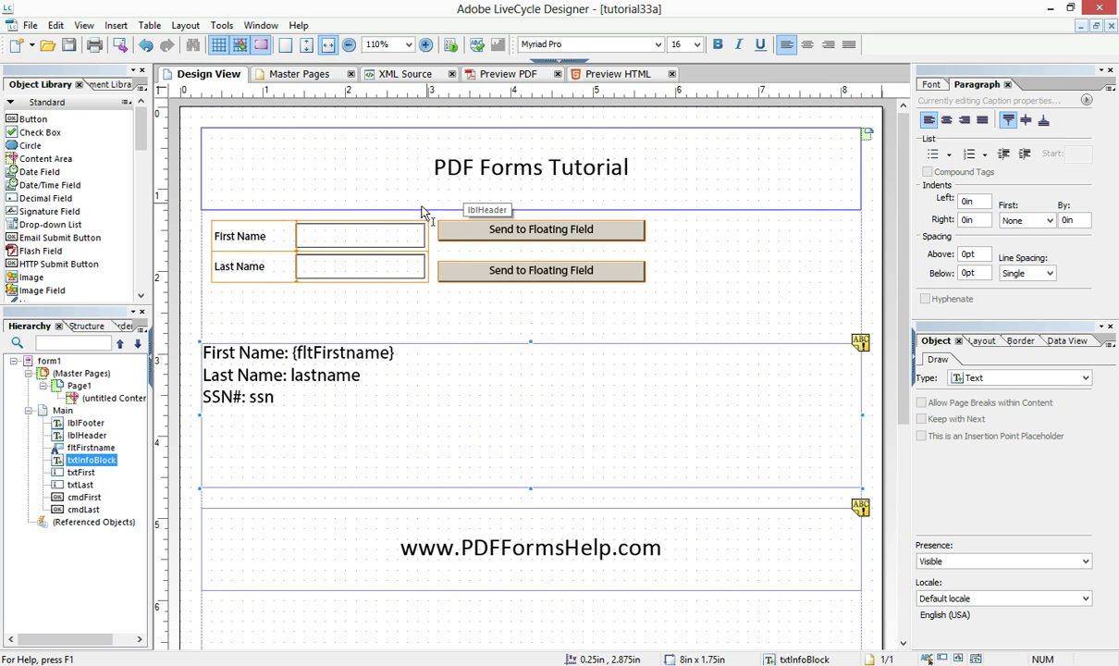
left_click(345, 235)
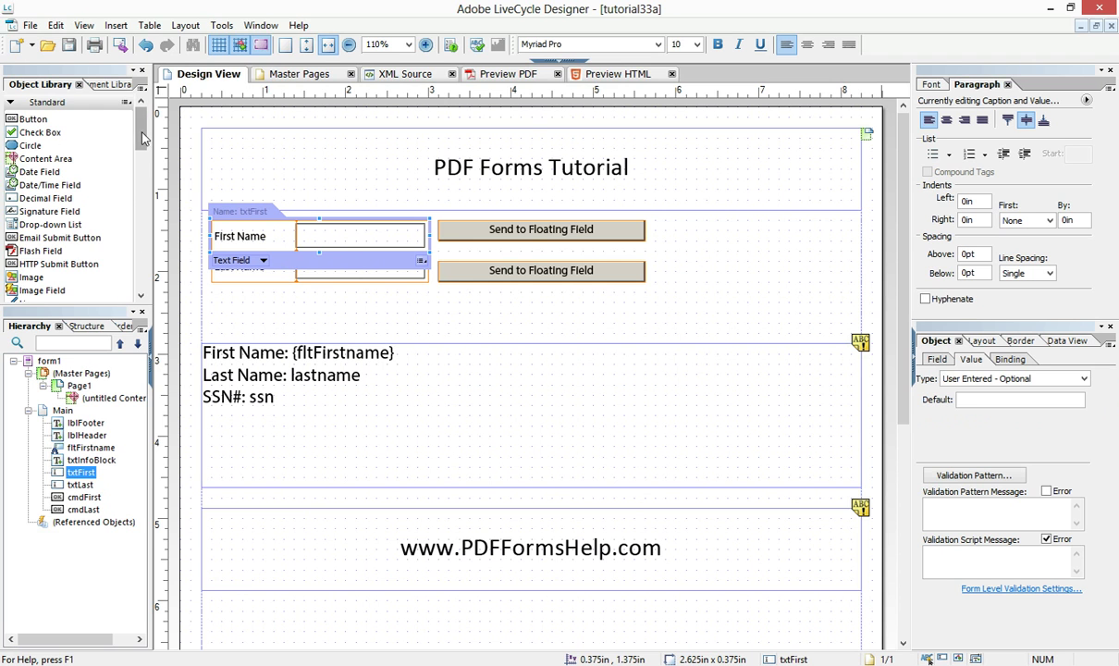
left_click_drag(141, 136, 141, 188)
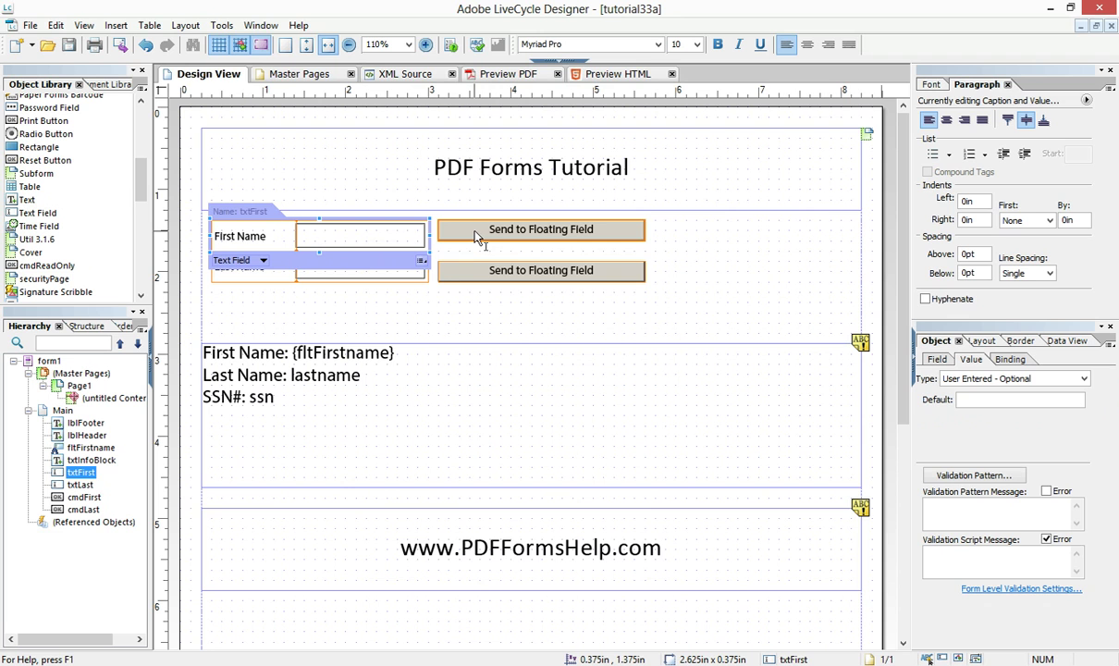
left_click(507, 238)
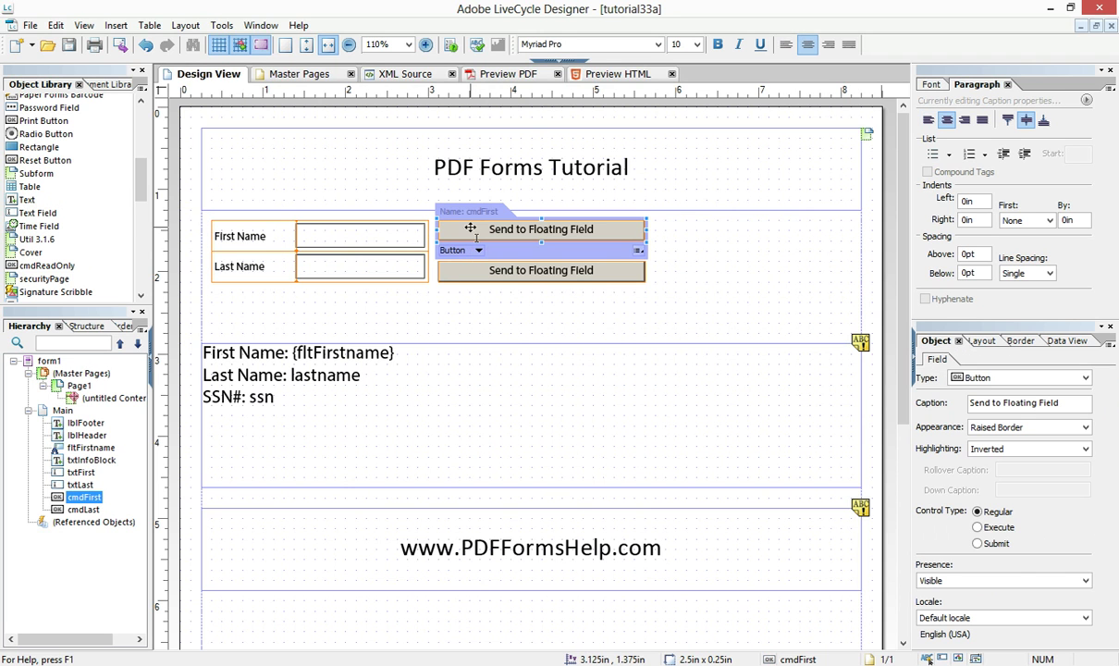
left_click_drag(143, 192, 143, 129)
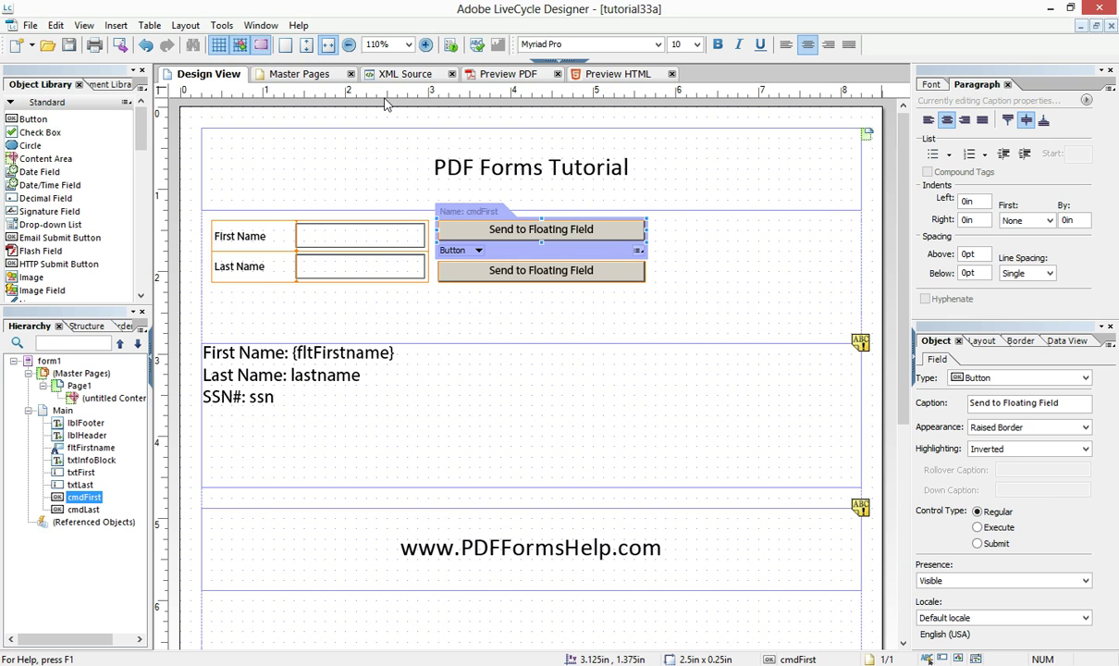
Reopen the Script Editor, add a blank line atop cmdFirst's click script, then select txtFirst
left_click(541, 67)
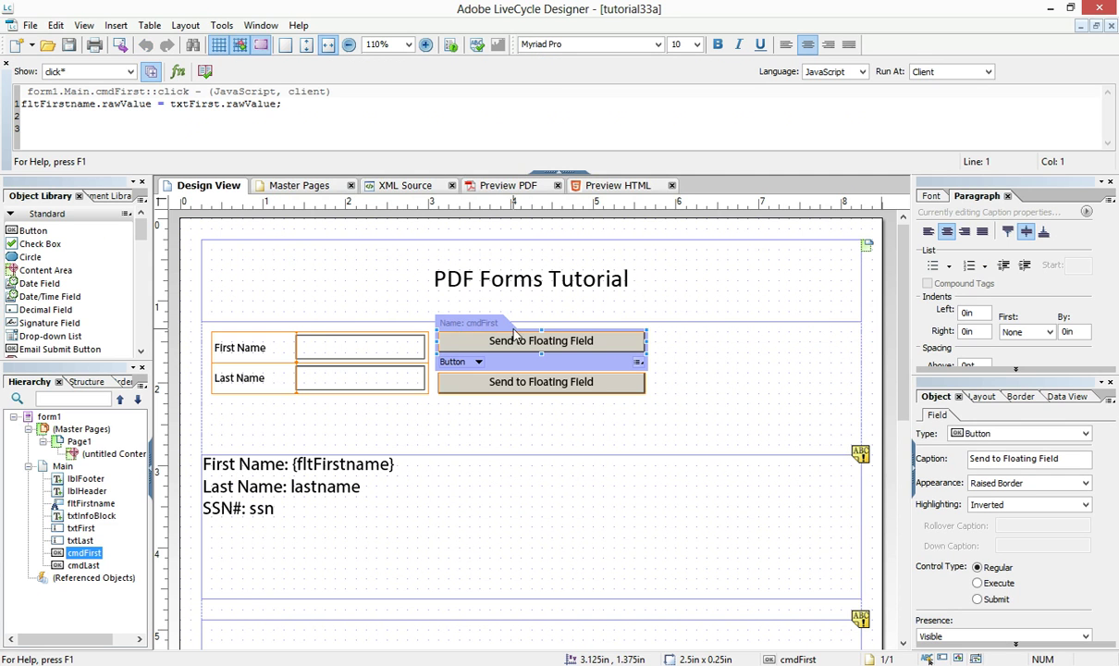
left_click(259, 25)
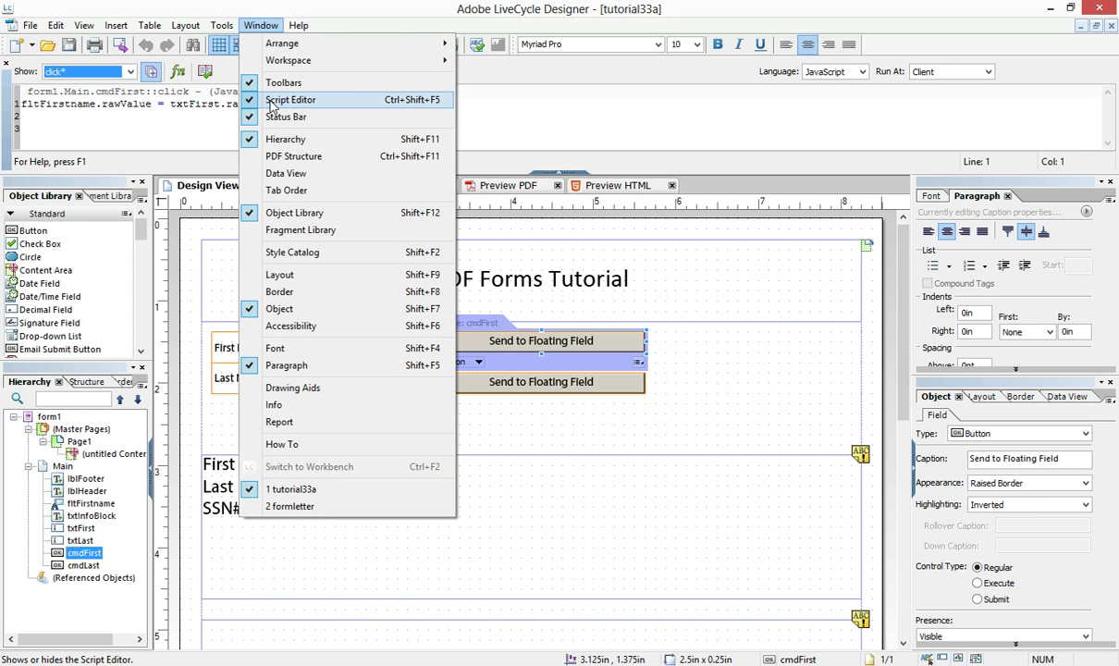
left_click(271, 101)
left_click(260, 25)
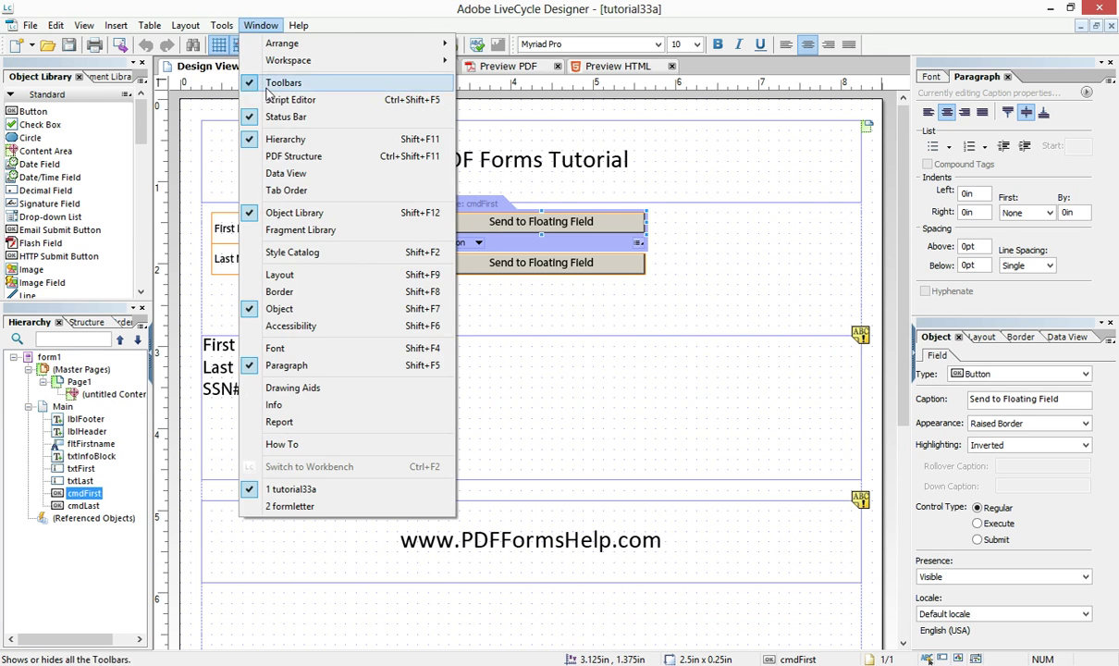
left_click(274, 102)
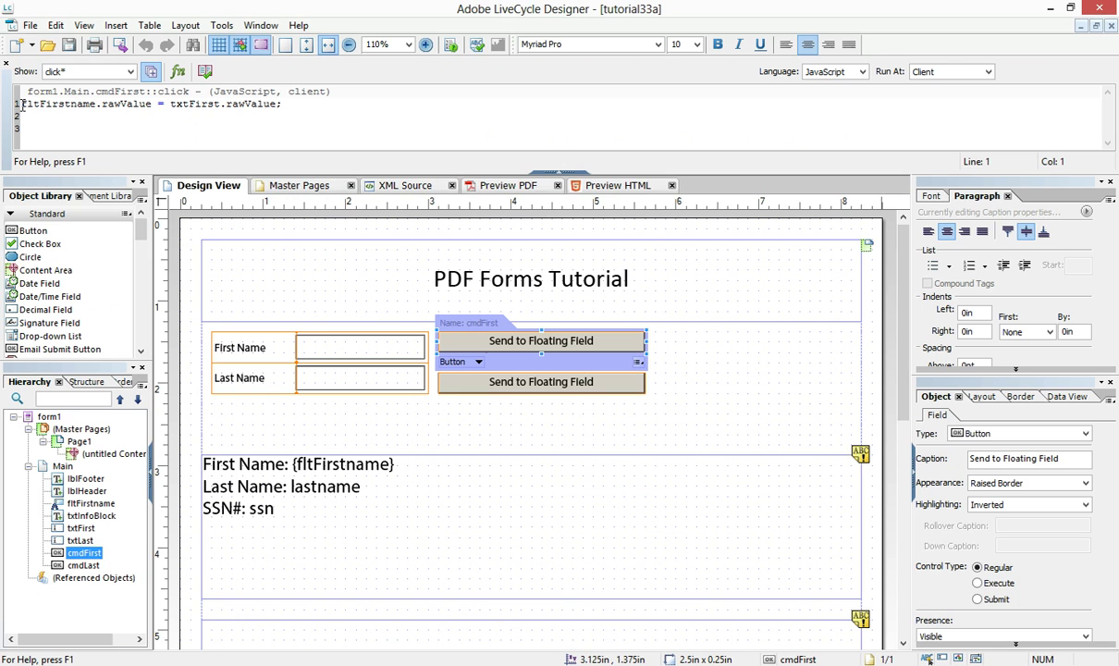
key("Return")
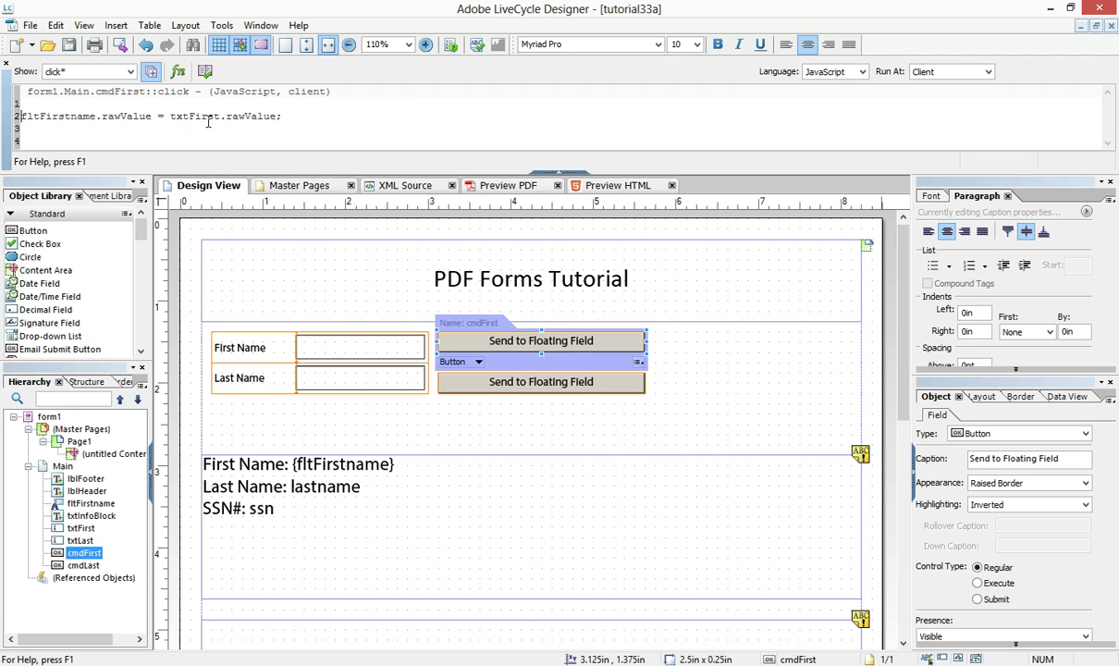
left_click(319, 344)
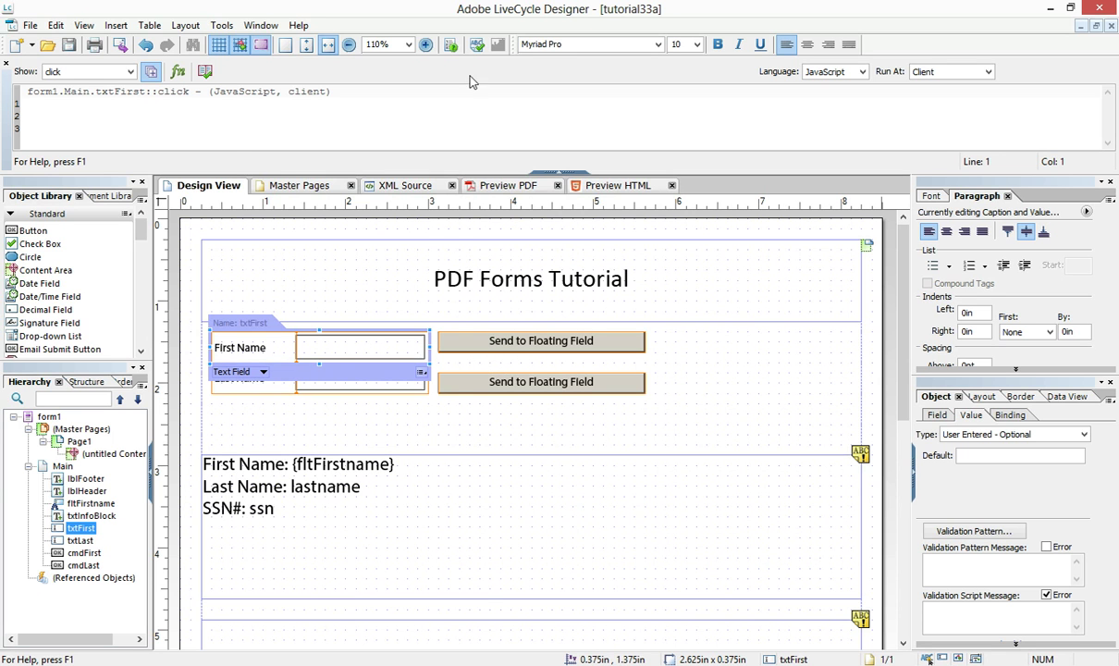
Hide the Script Editor and deselect the First Name text field
left_click(275, 27)
left_click(288, 96)
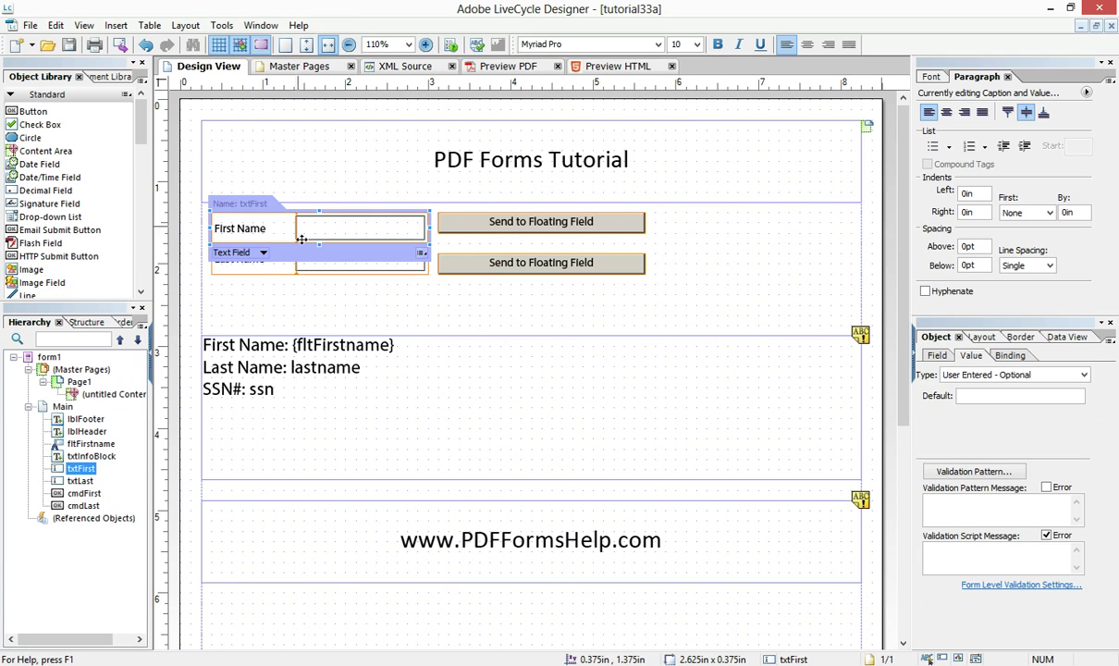
left_click(414, 315)
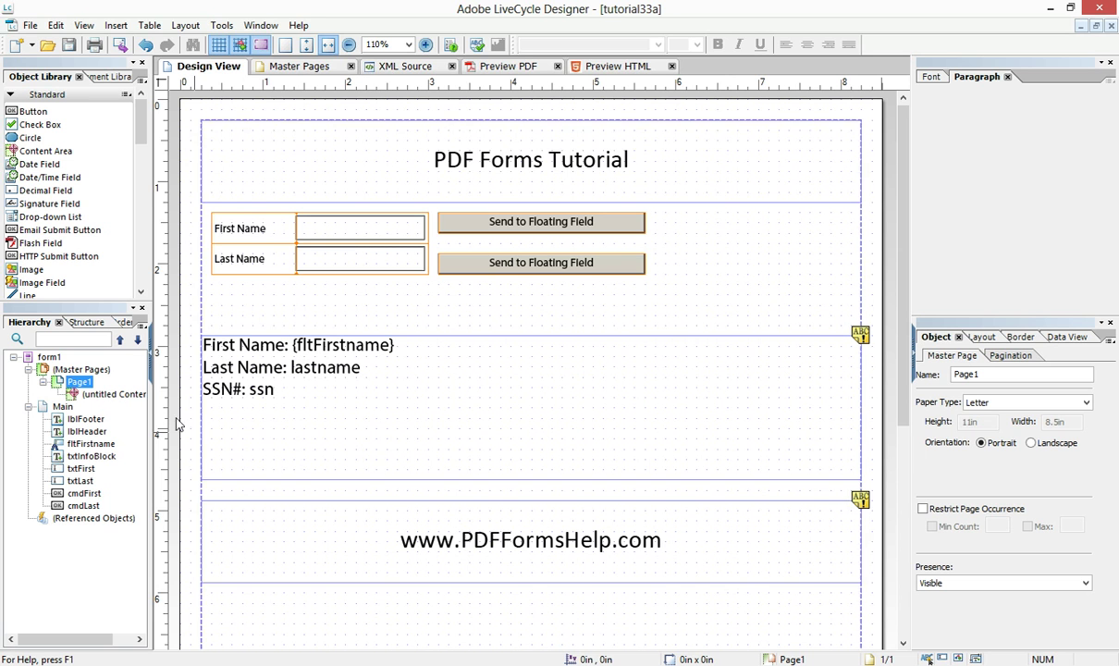
Draw a scratch text object containing 'asdfasdfasdfqawezfsd', then delete it
scroll(132, 202, "down", 7)
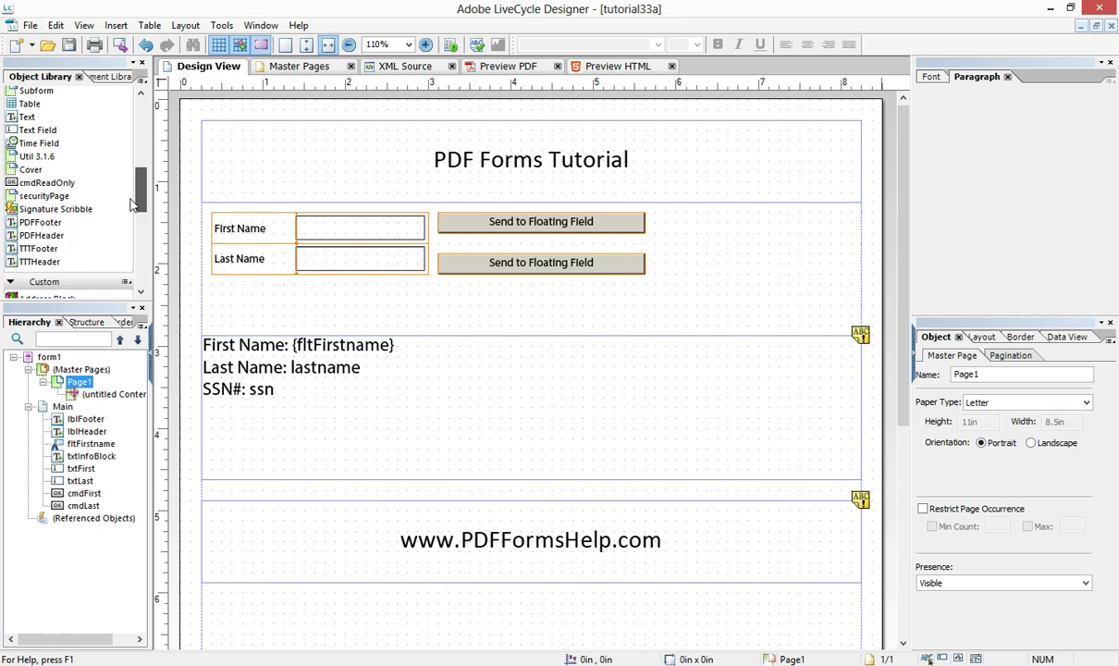
scroll(93, 212, "up", 4)
left_click_drag(28, 223, 219, 297)
type("asdfasdfasdfqawezfsd")
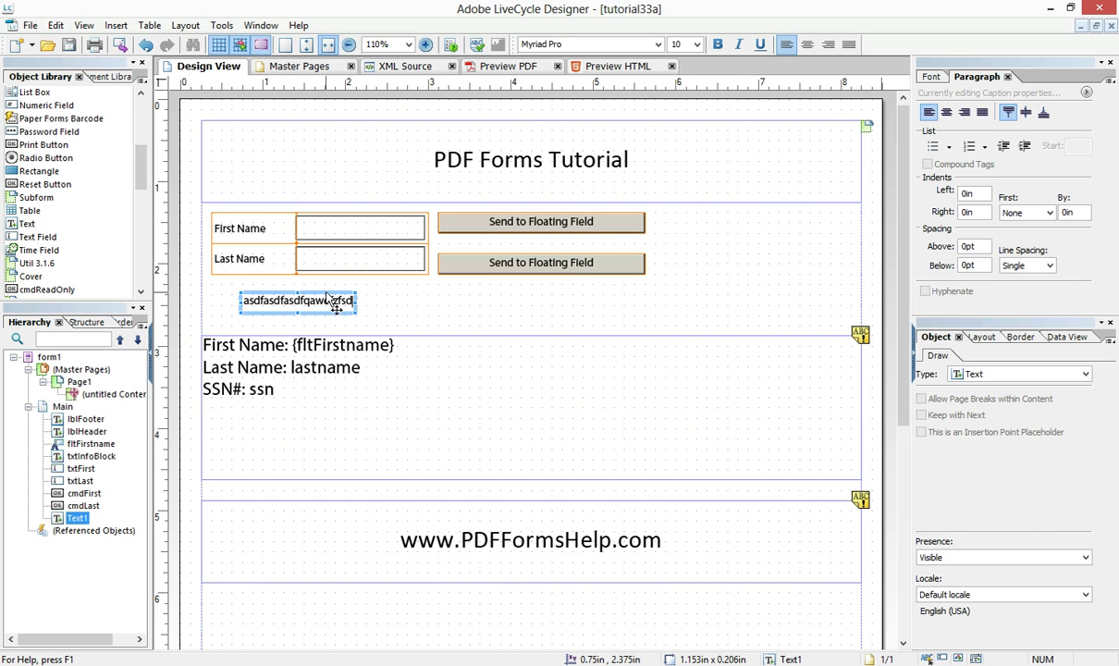
key("Escape")
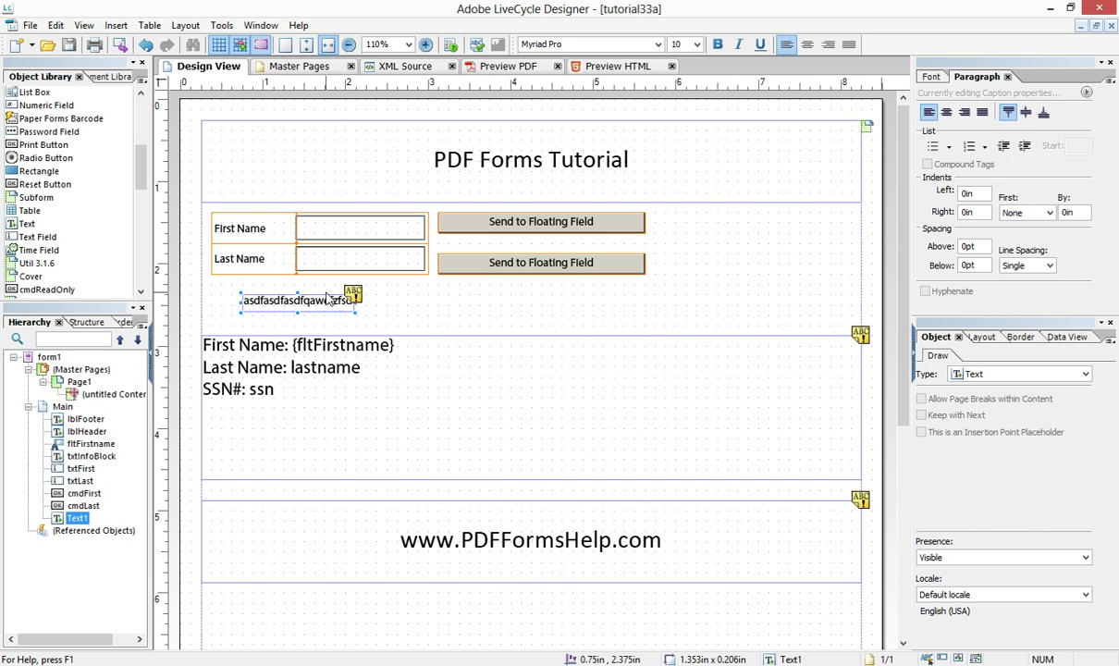
key("Delete")
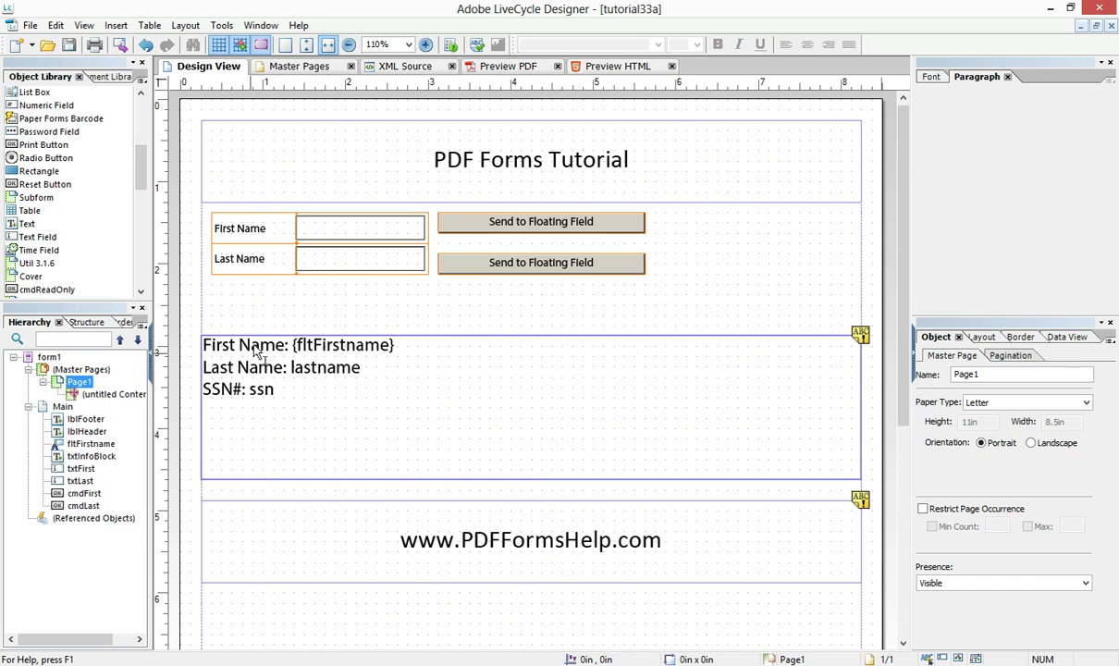
Select the word 'lastname' inside the form letter text block
left_click(292, 379)
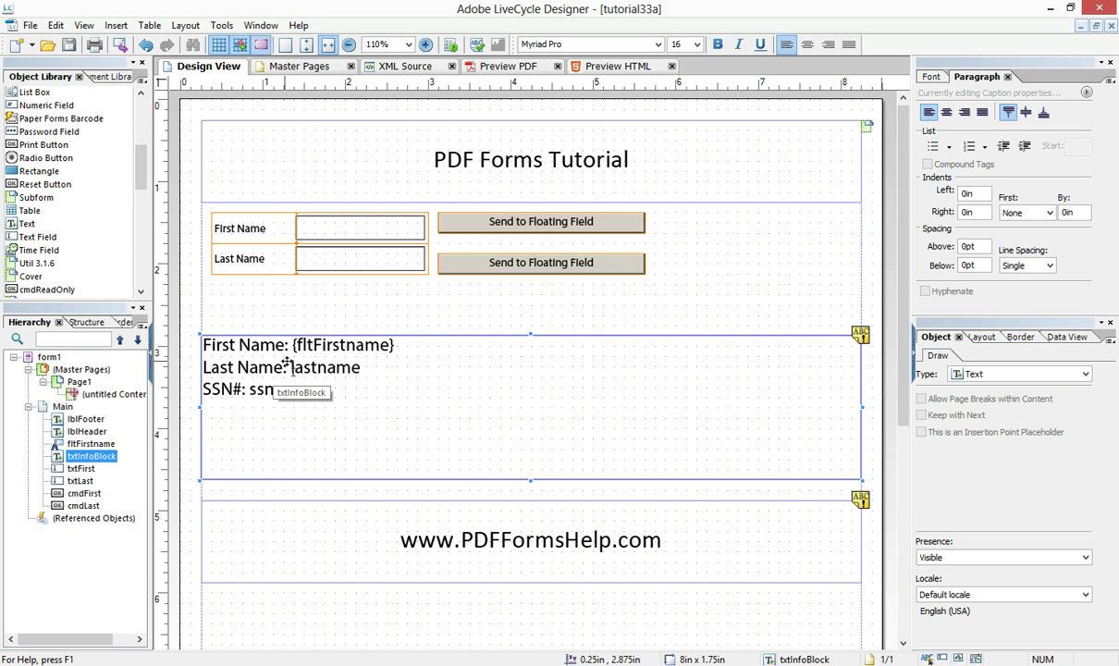
double_click(290, 366)
left_click(292, 368)
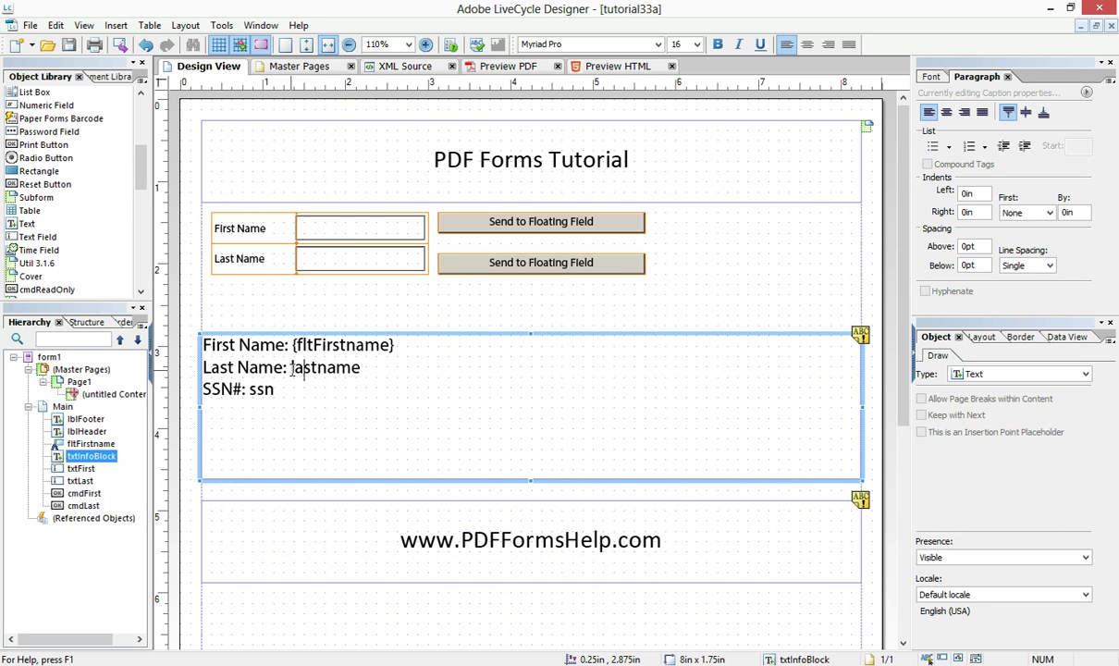
left_click_drag(302, 369, 362, 369)
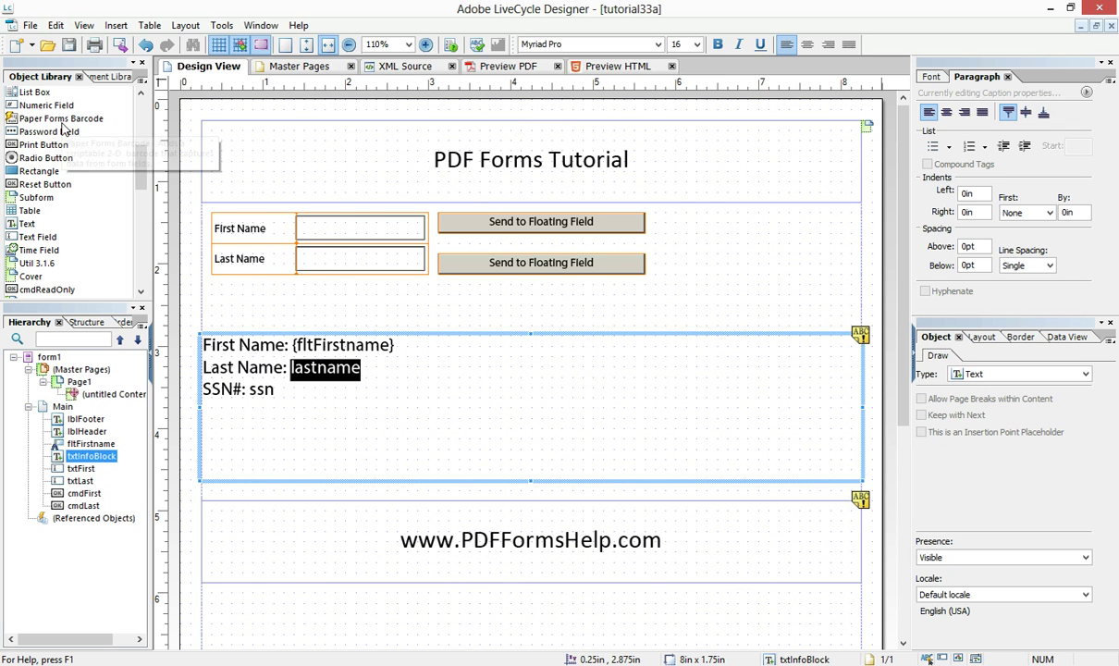
Turn 'lastname' into a floating field and rename it fltLastname in the Hierarchy
left_click(116, 26)
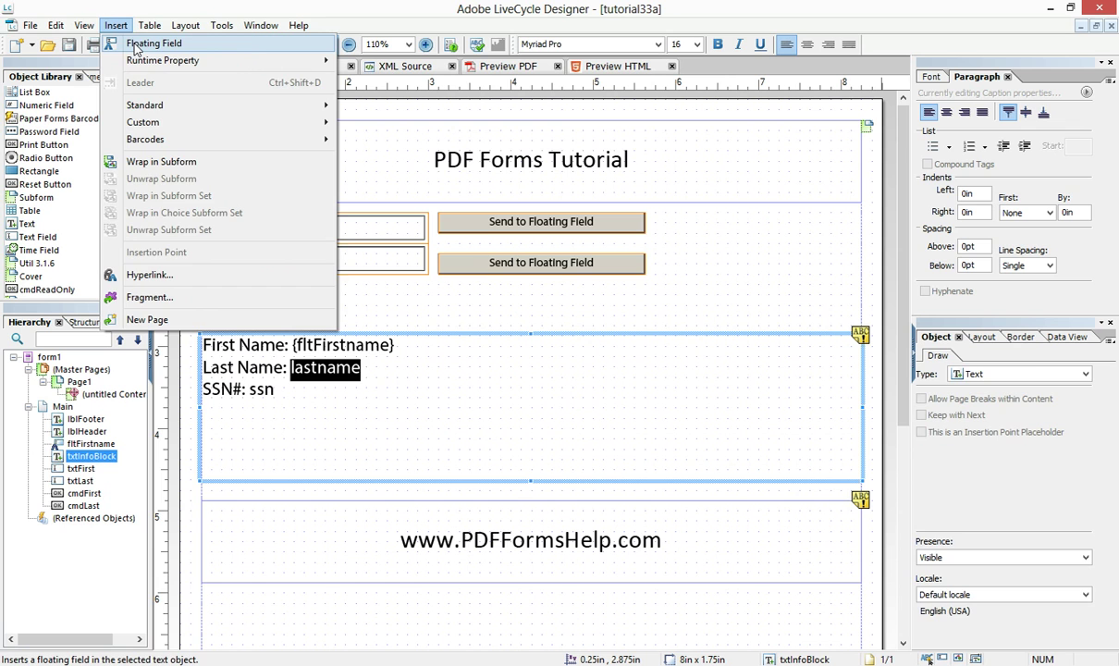
left_click(135, 46)
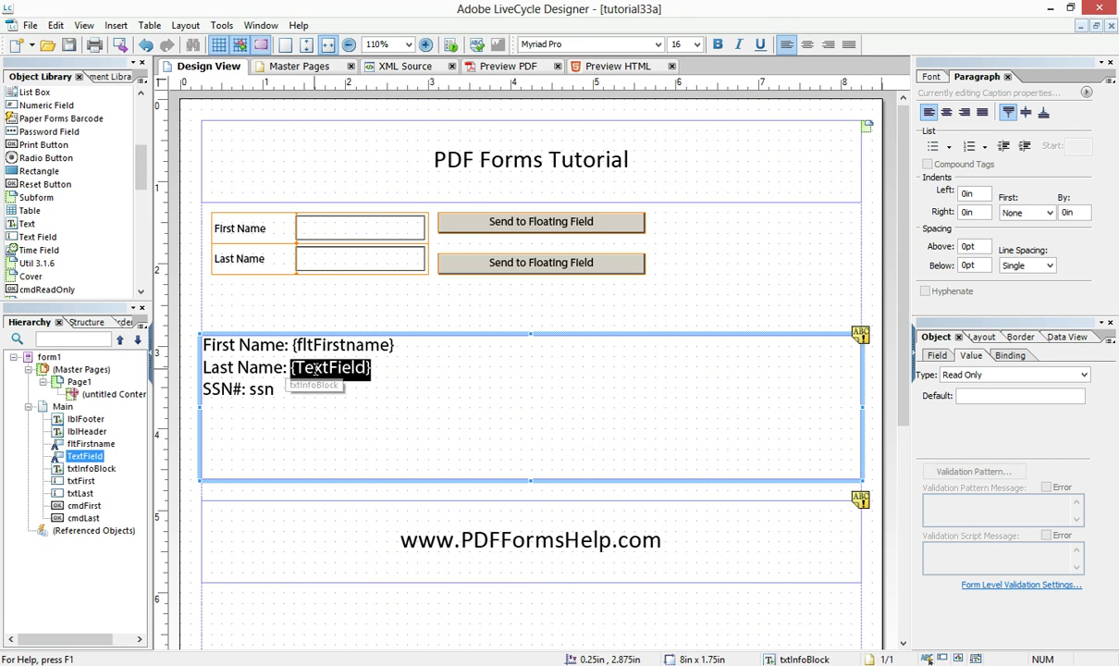
left_click(84, 458)
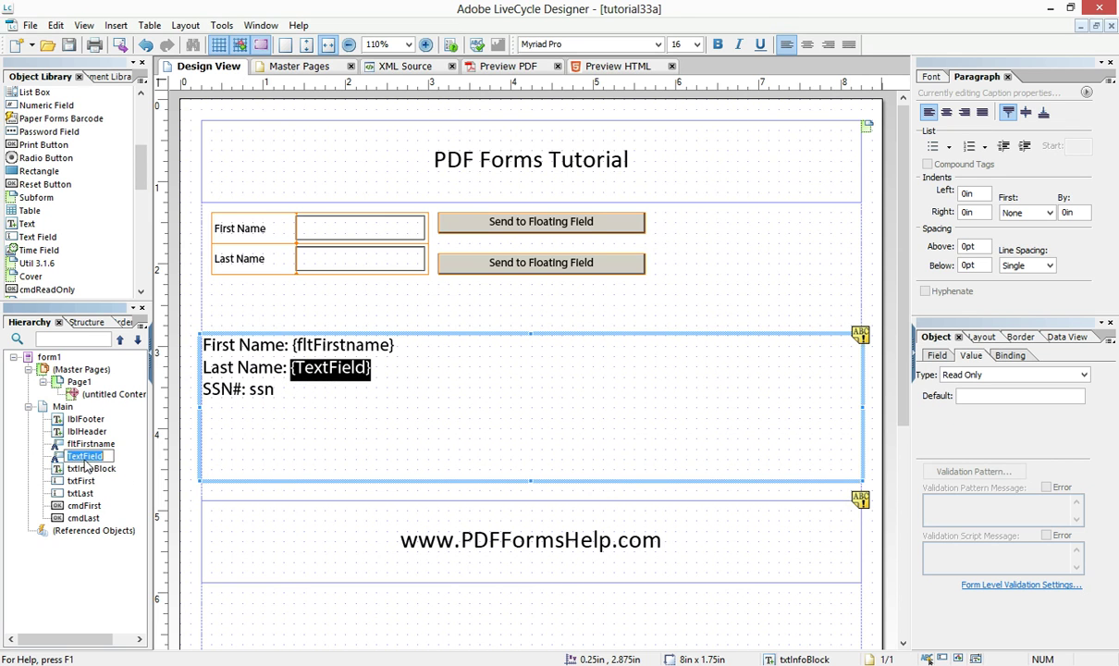
type("fltLastname")
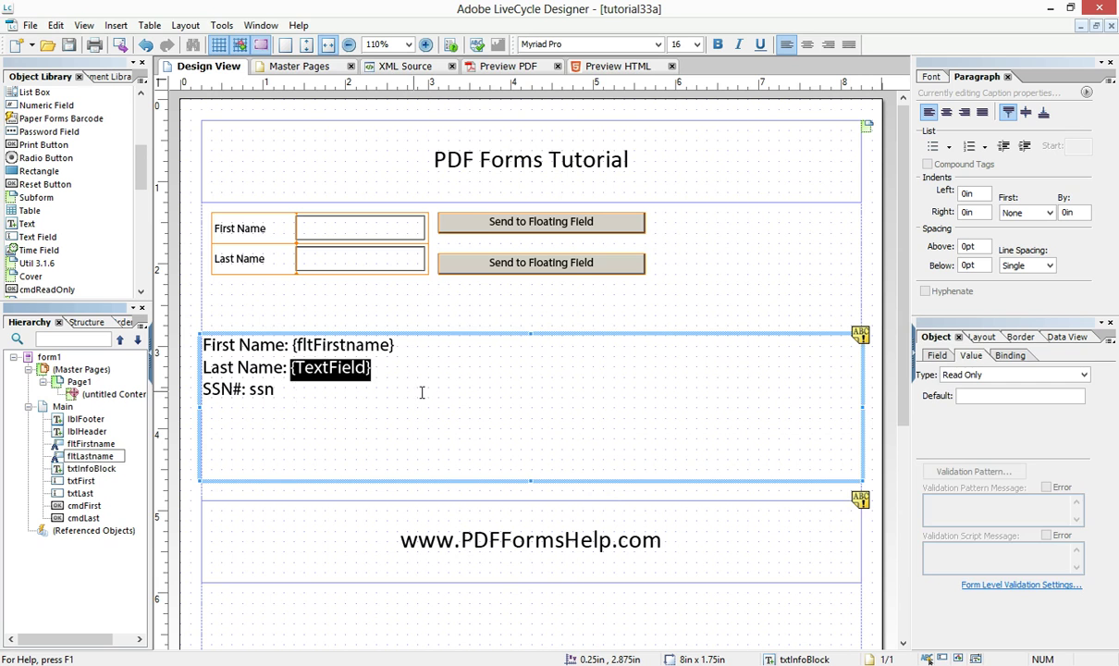
left_click(420, 391)
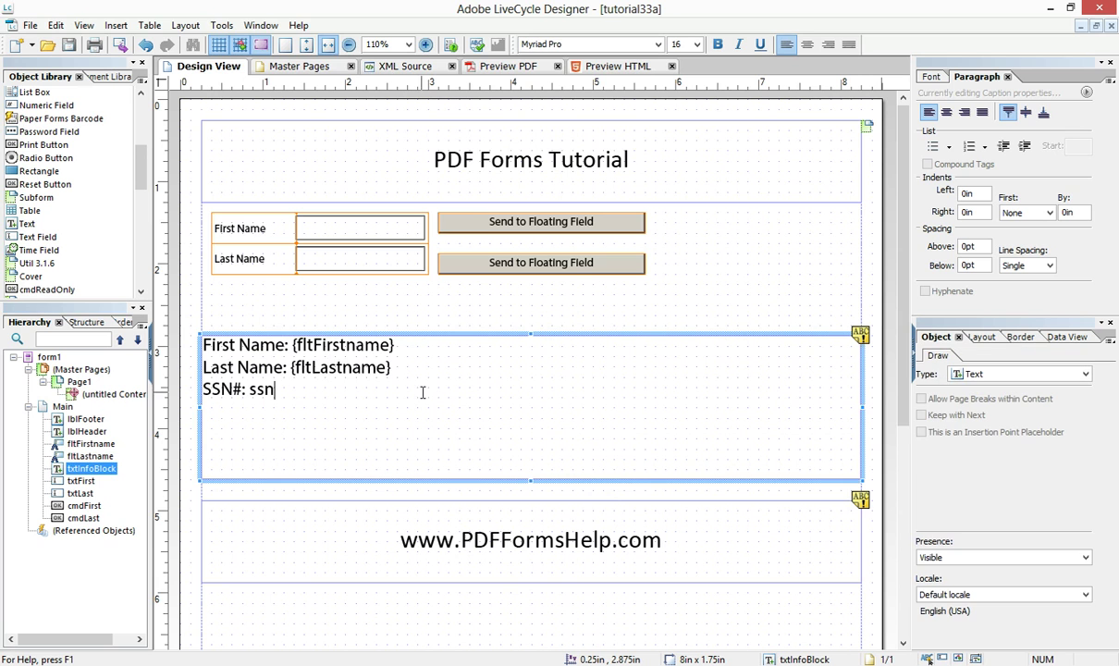
left_click(350, 370)
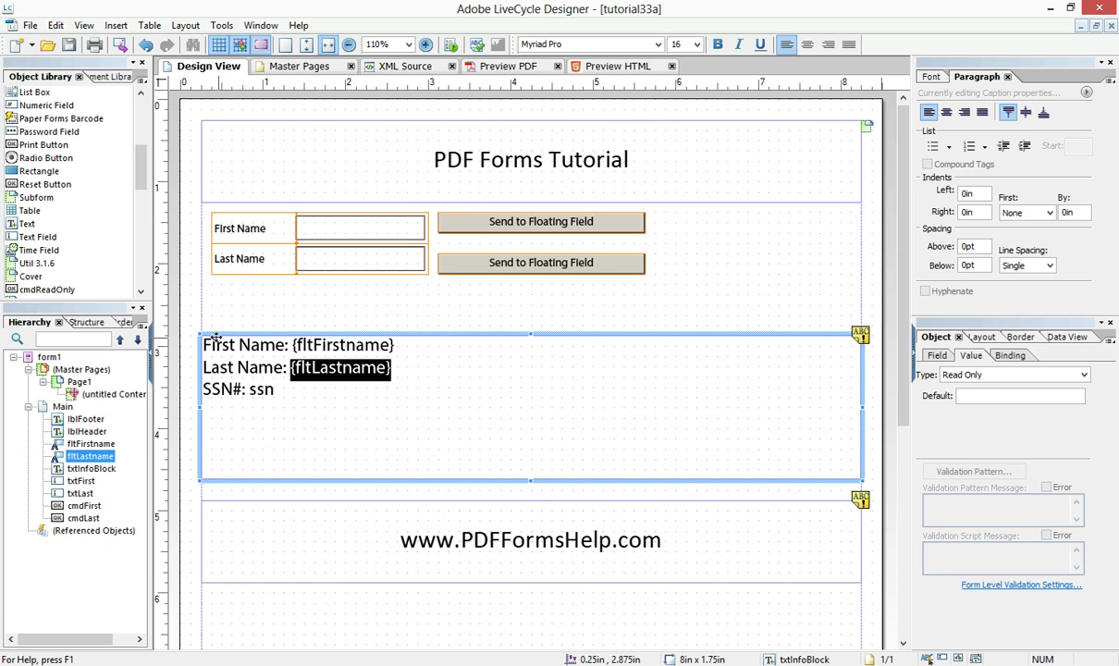
left_click(83, 469)
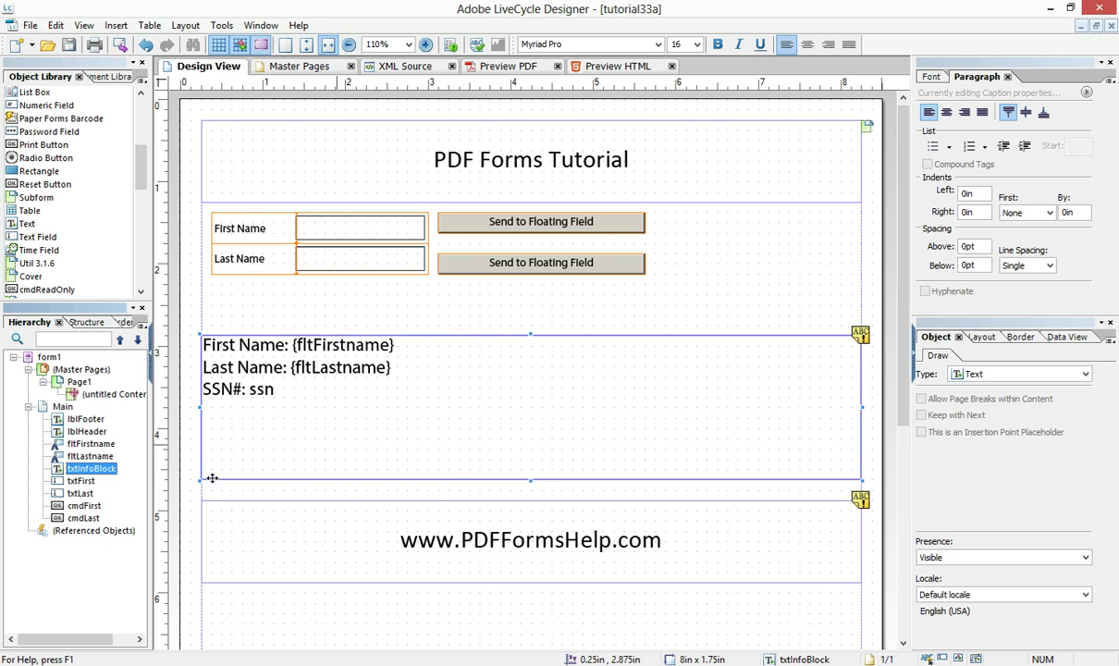
Inspect the {fltLastname} and {fltFirstname} floating fields in the letter text block
left_click(90, 456)
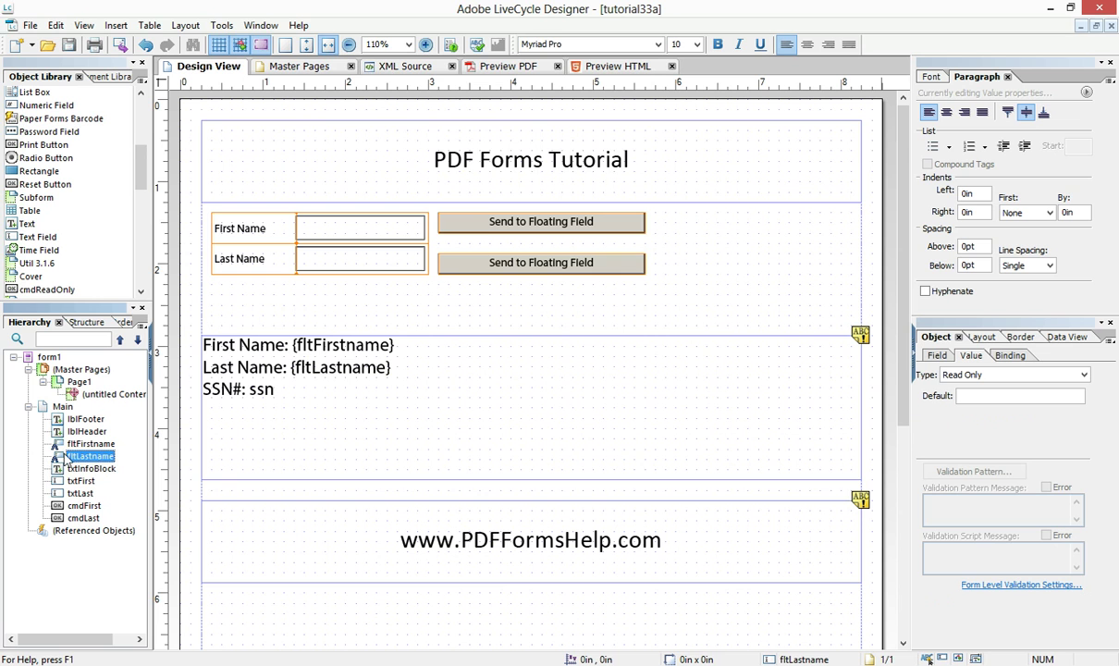
left_click(336, 372)
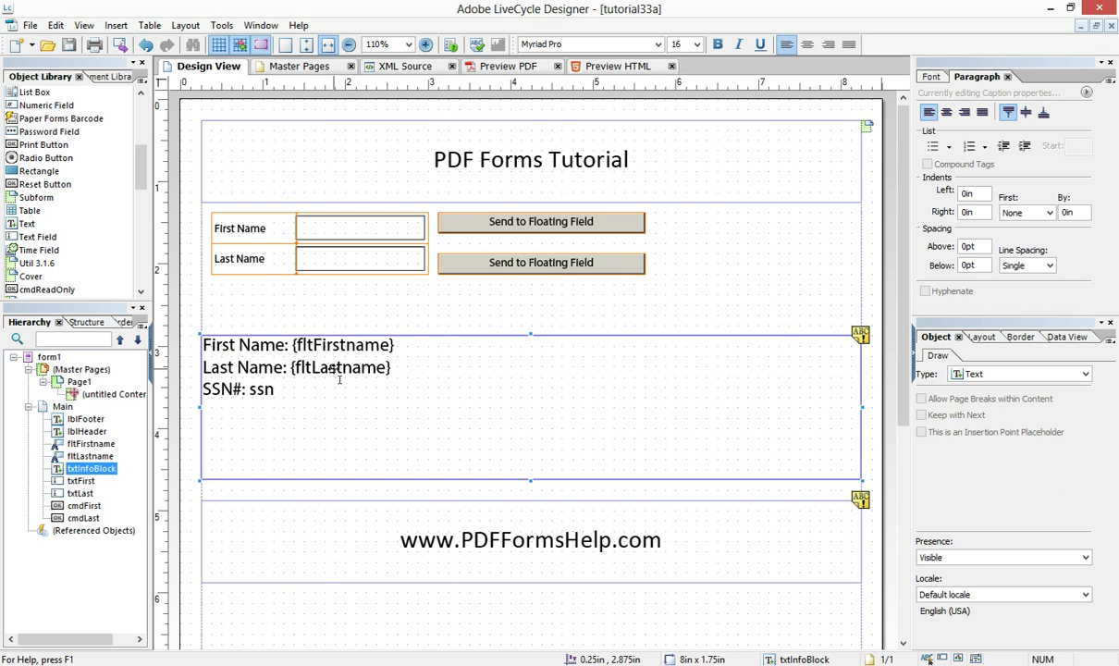
double_click(335, 370)
left_click(333, 368)
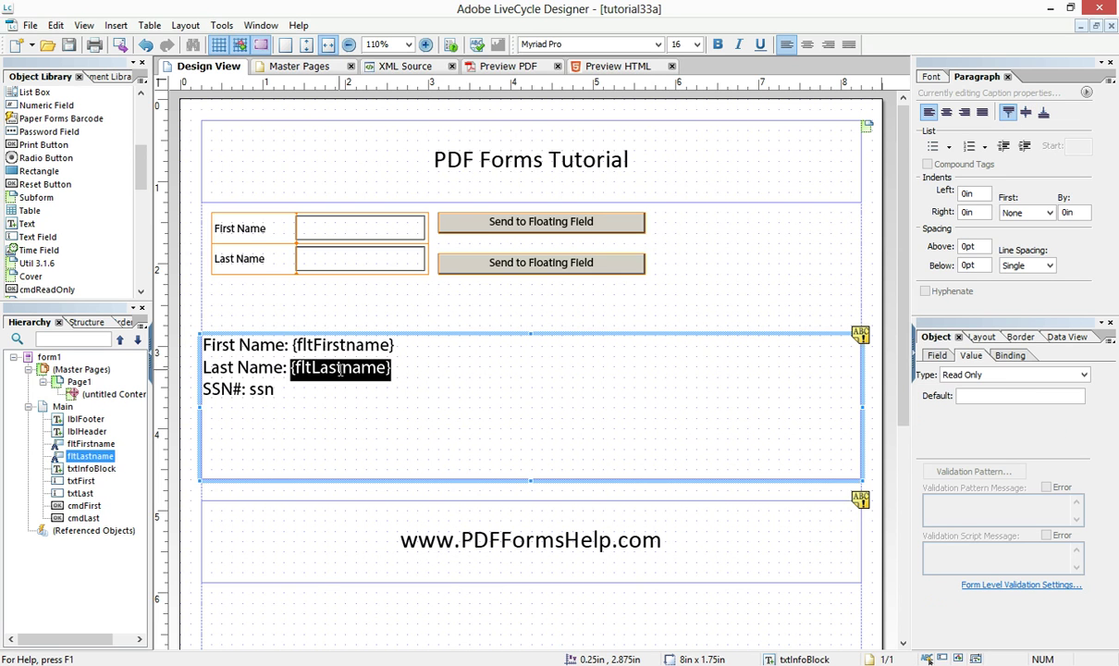
left_click(317, 344)
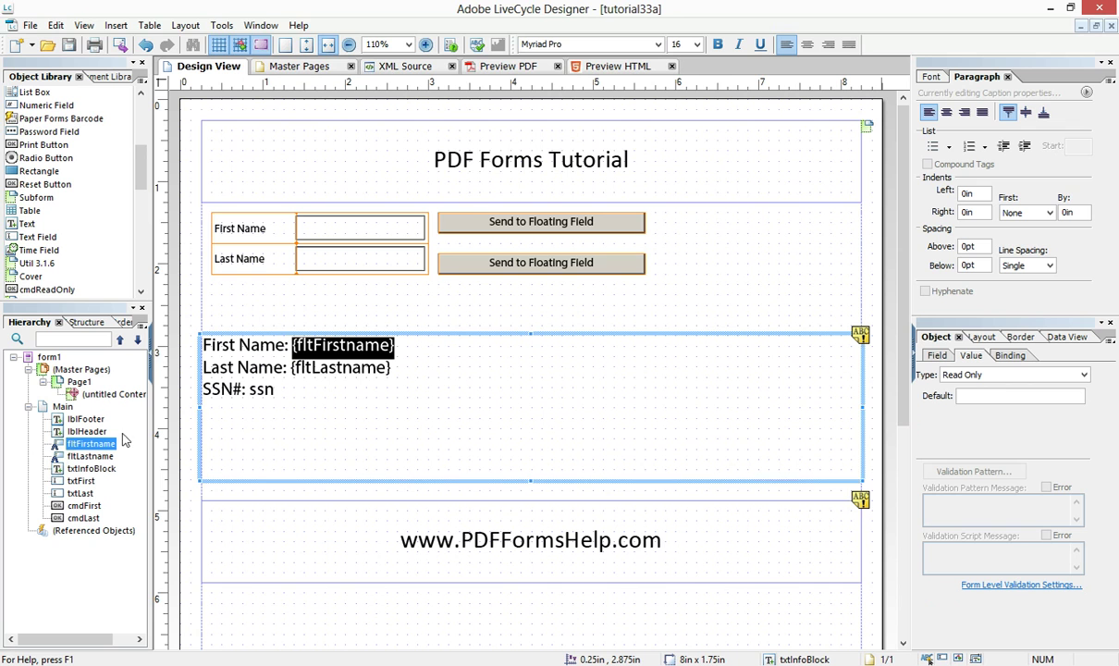
left_click(325, 369)
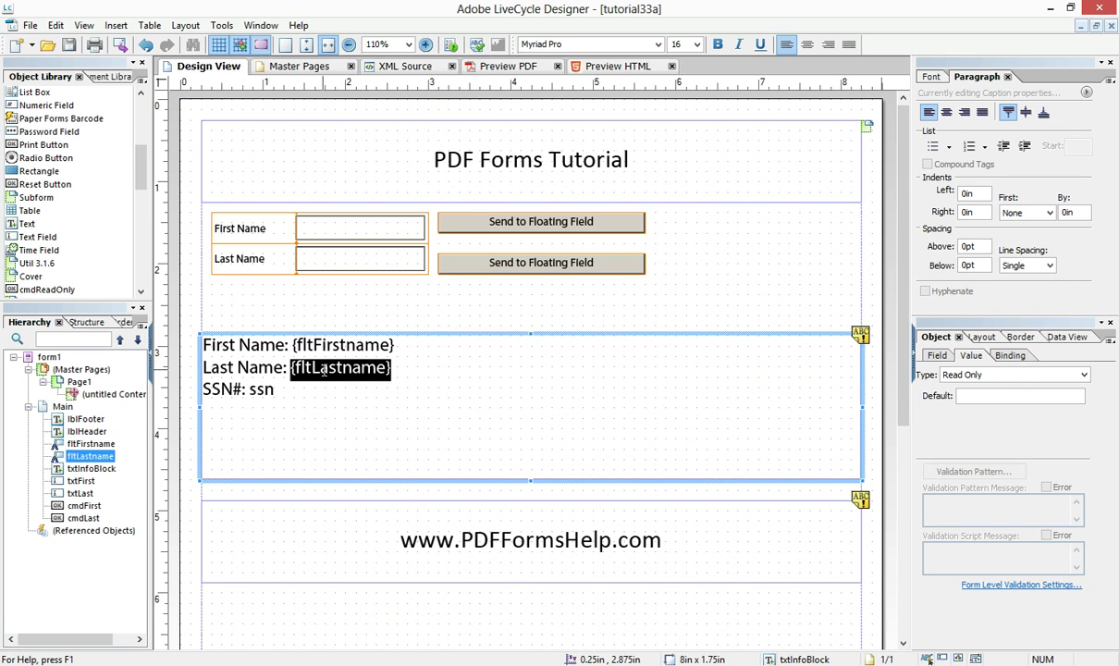
left_click(90, 469)
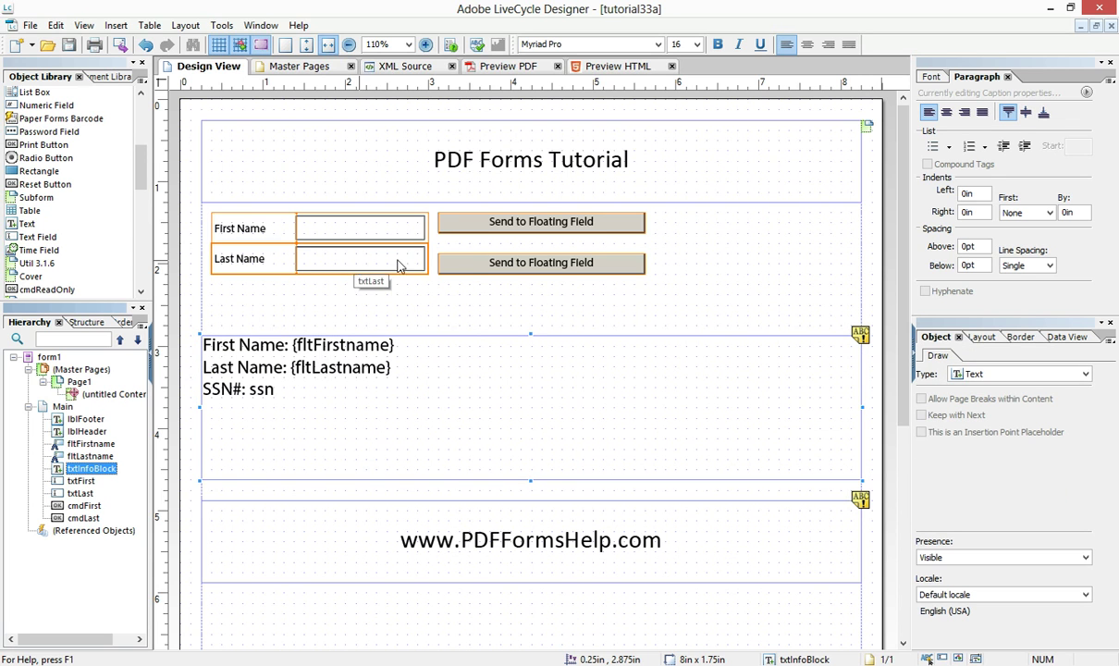
Set the cmdLast button's caption to '<-- Send to Floating Field'
left_click(471, 264)
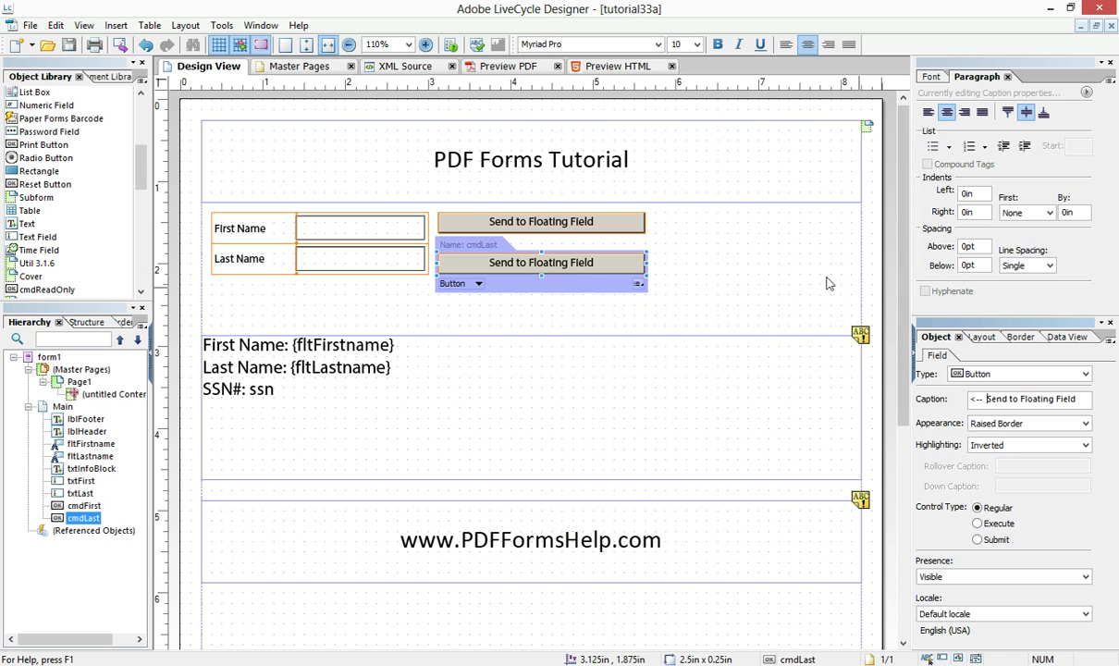
left_click(489, 284)
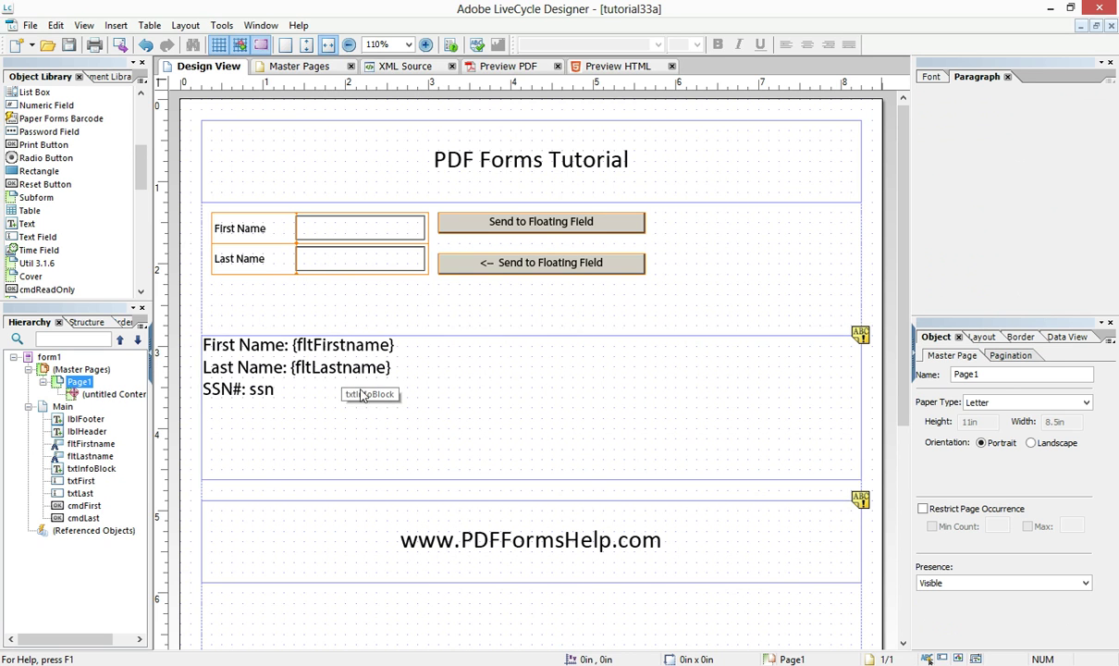
left_click(504, 268)
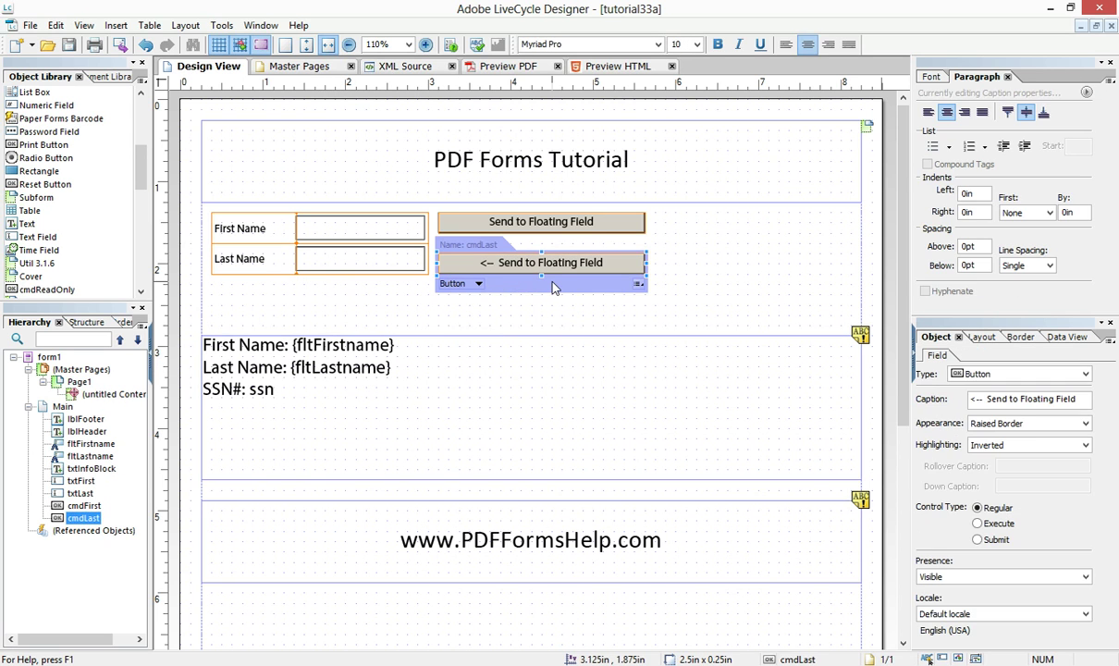
Give cmdLast the click script 'fltLastname.rawValue = txtLast.rawValue;' and hide the Script Editor
left_click(261, 25)
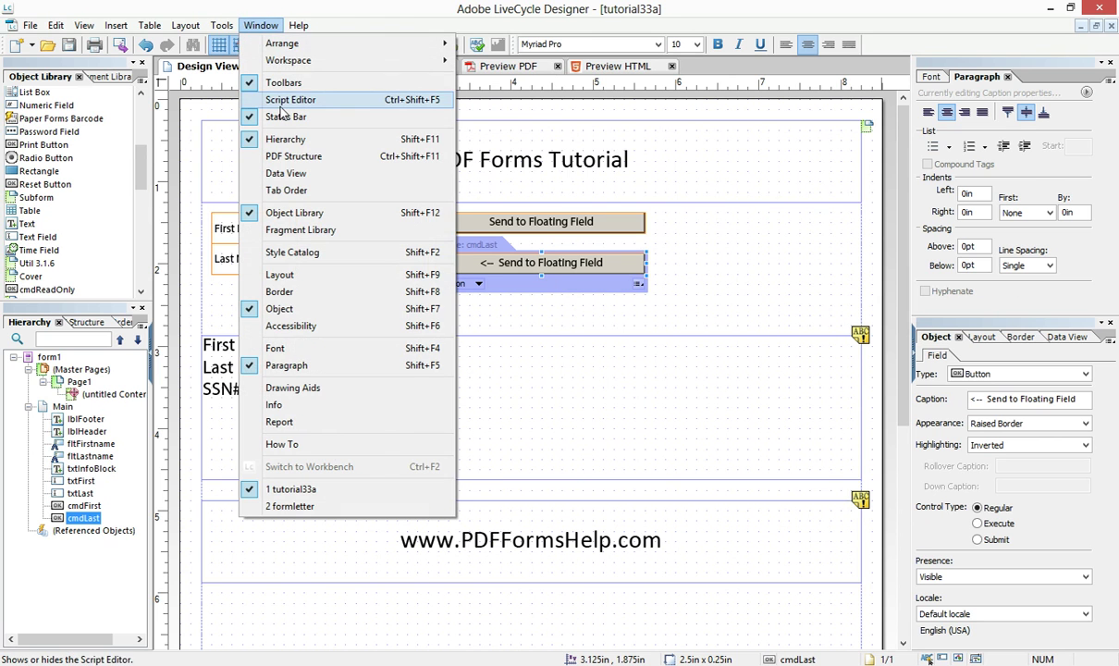
left_click(284, 101)
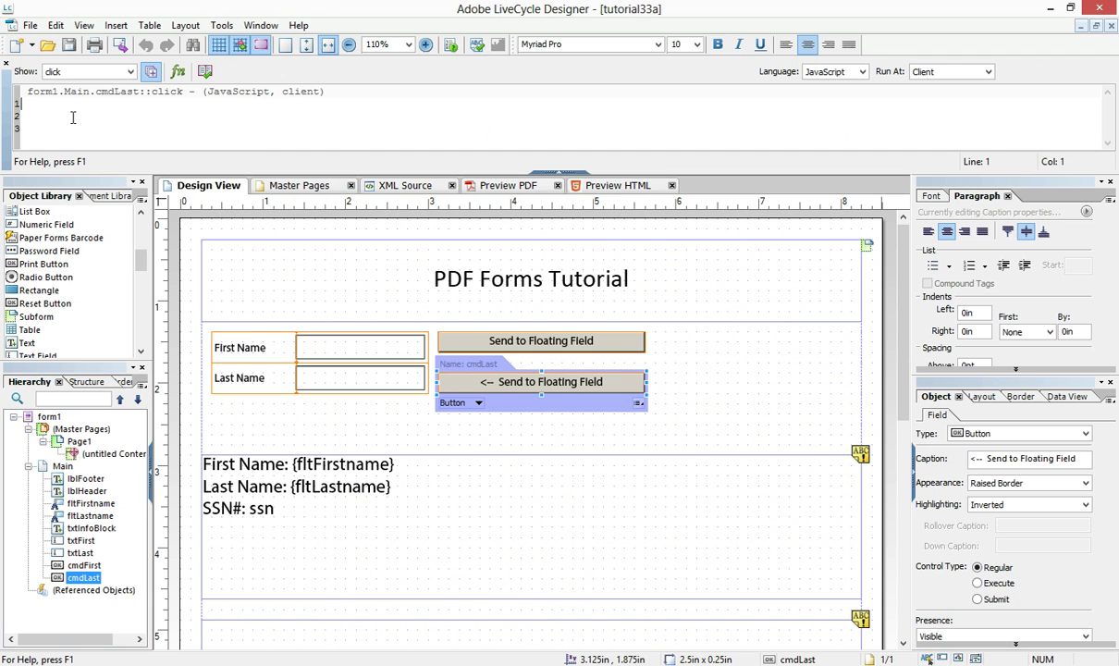
type("flt")
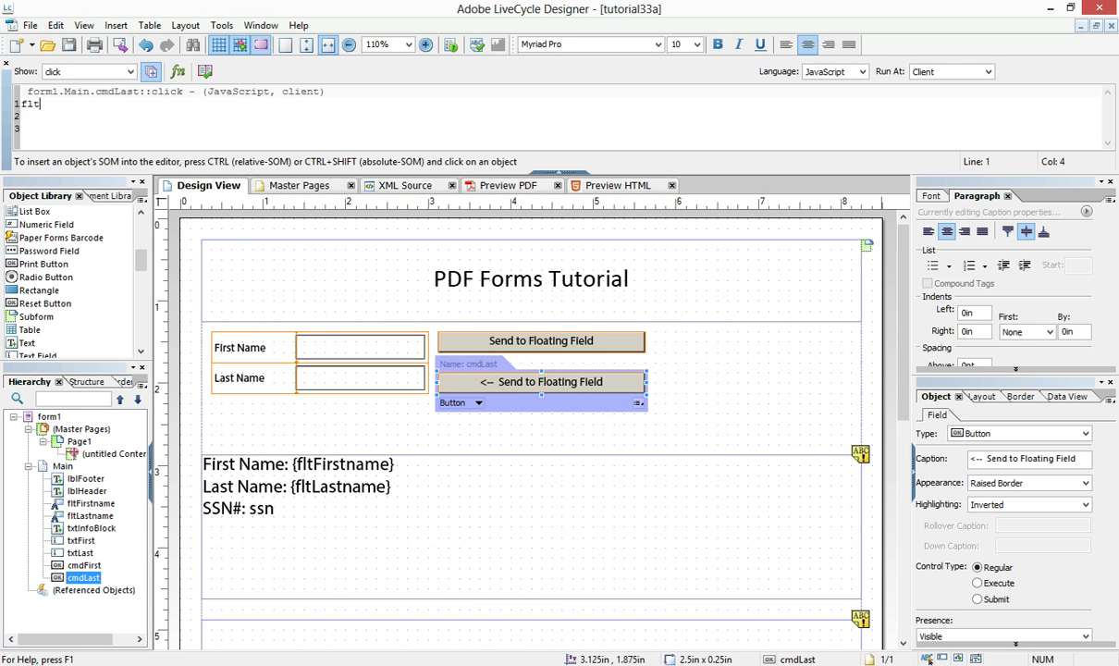
type("Lastname.rawValue = txtLast.rawValue;")
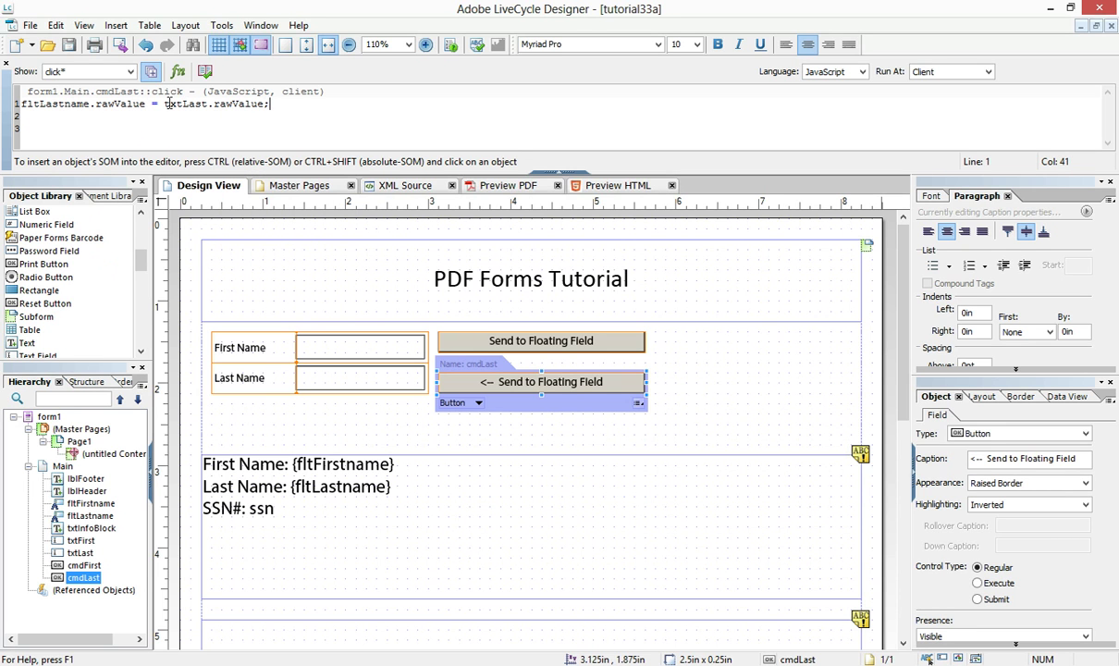
left_click(260, 25)
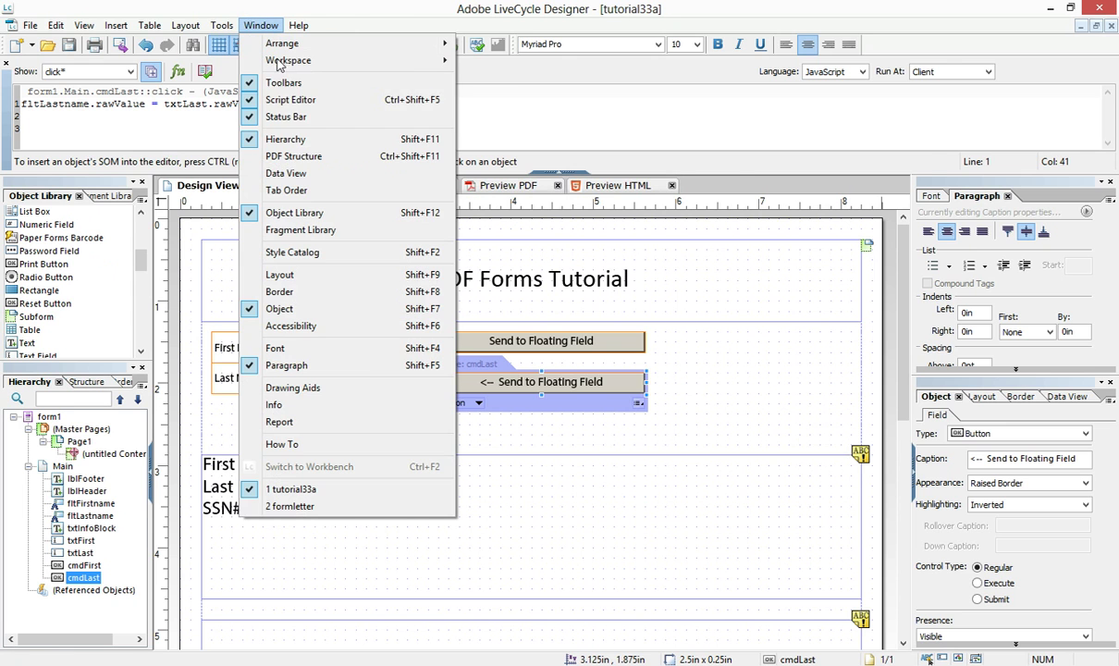
left_click(294, 104)
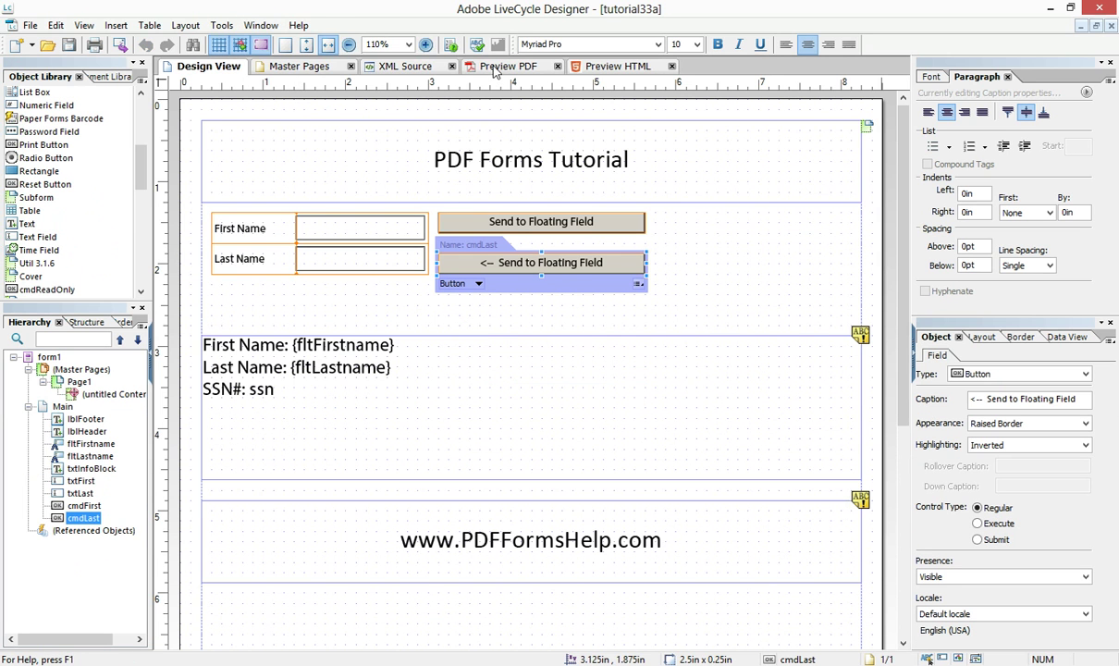
left_click(495, 68)
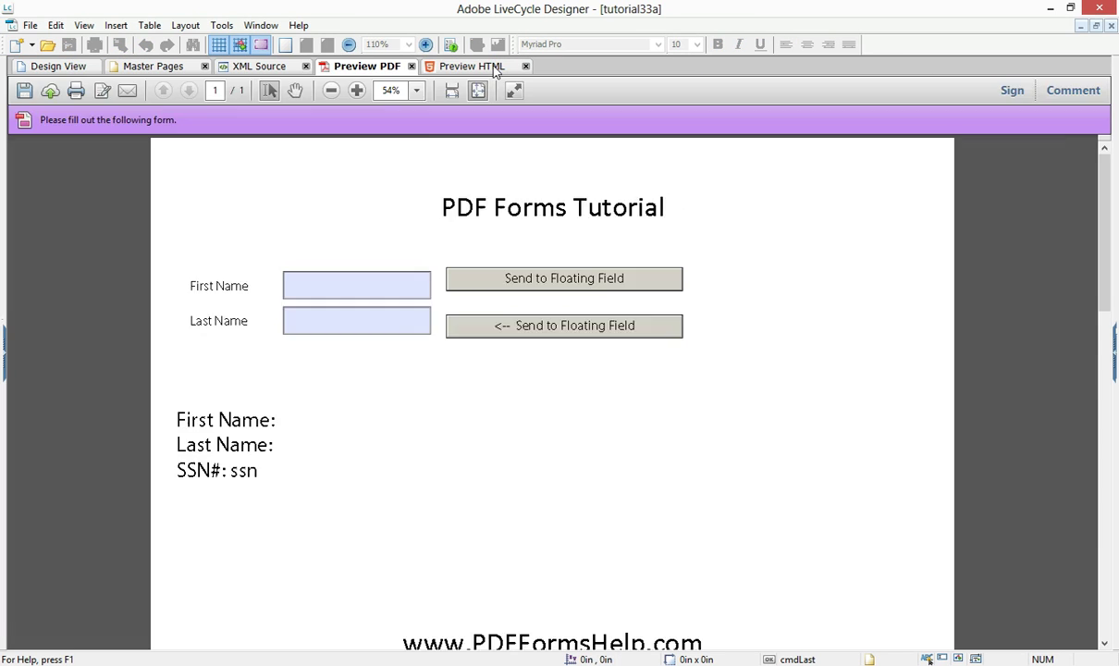
left_click(339, 230)
type("Nathan")
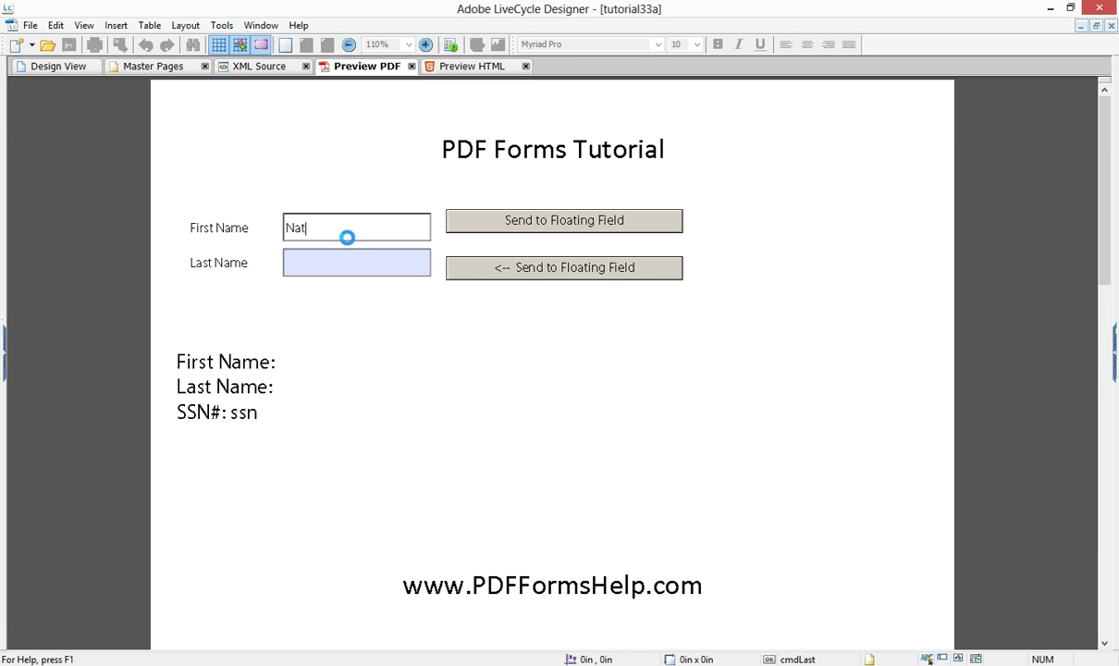
left_click(498, 221)
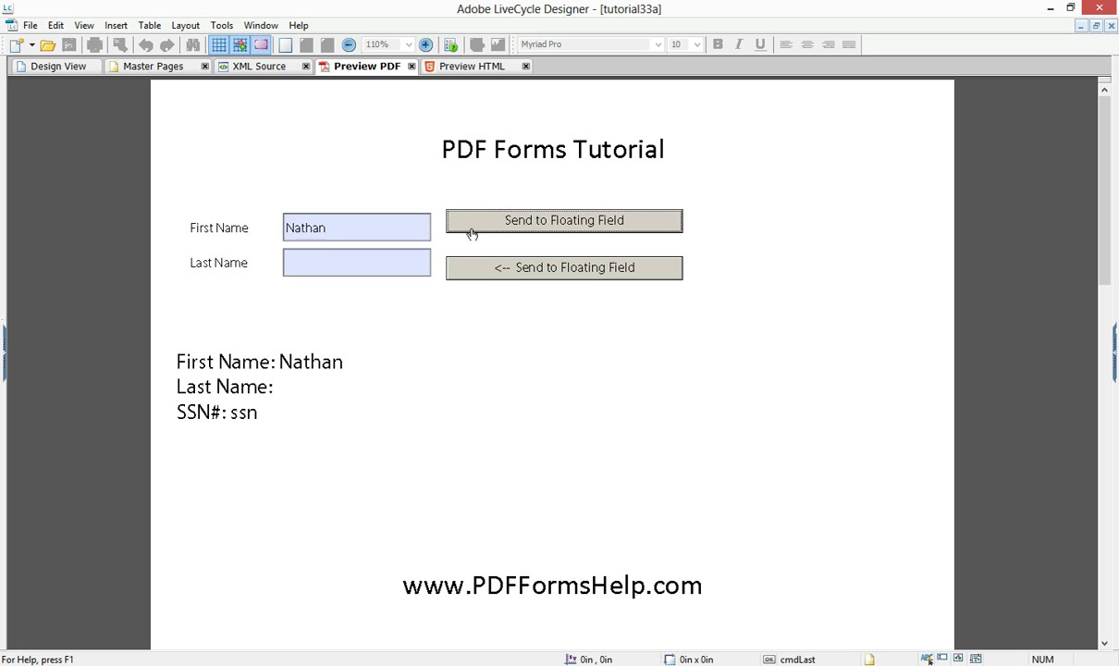
left_click(352, 263)
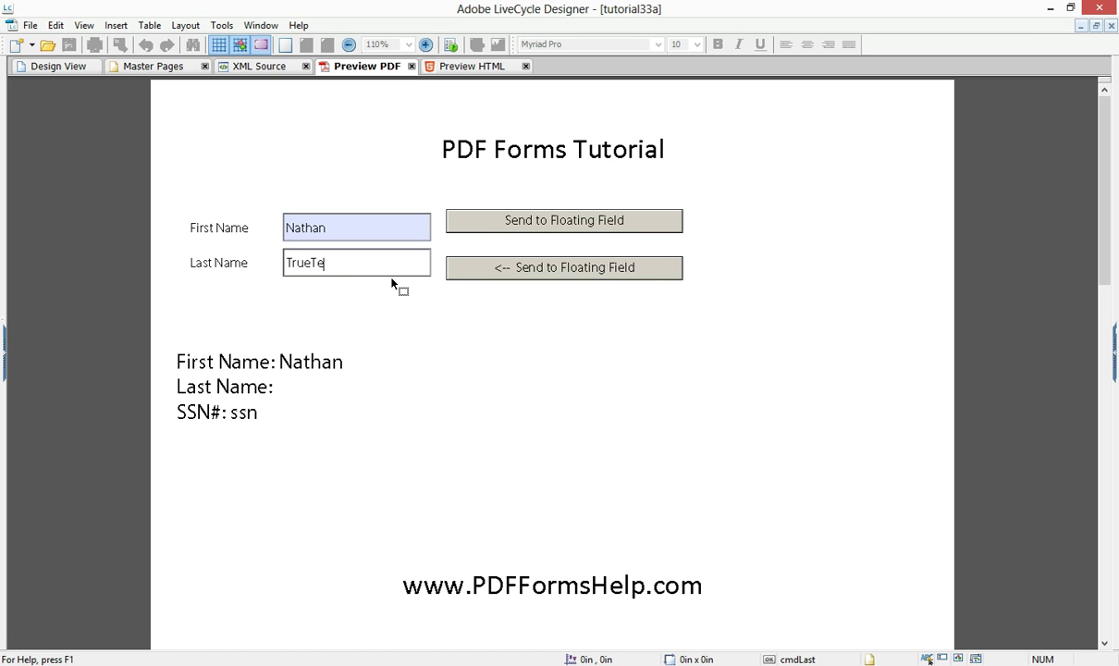
left_click(525, 272)
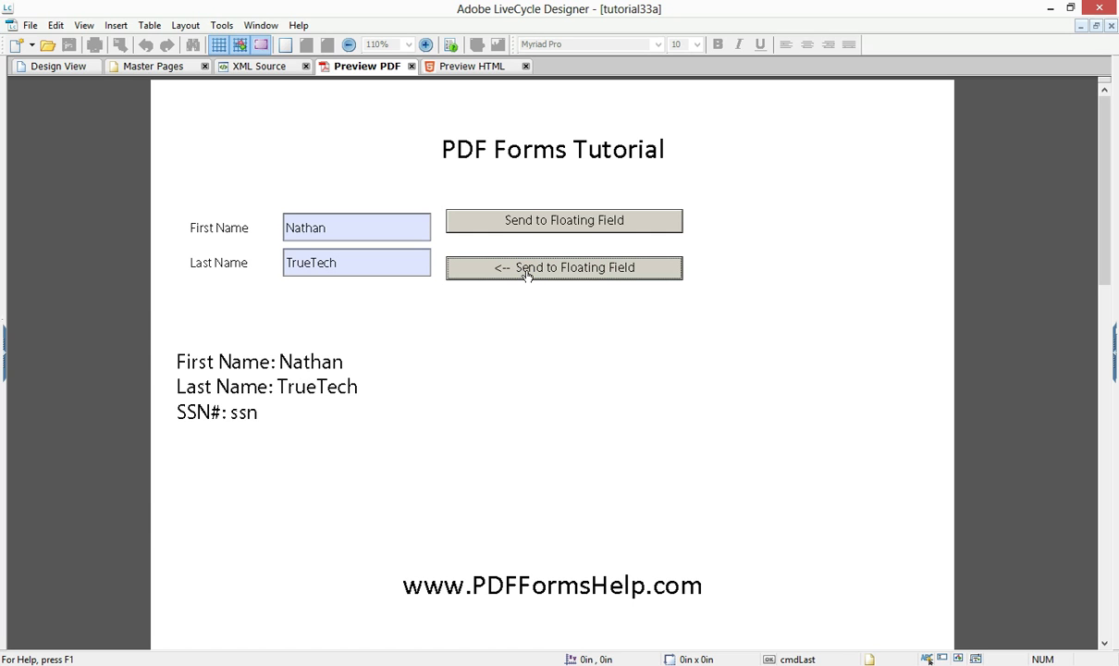
left_click(81, 68)
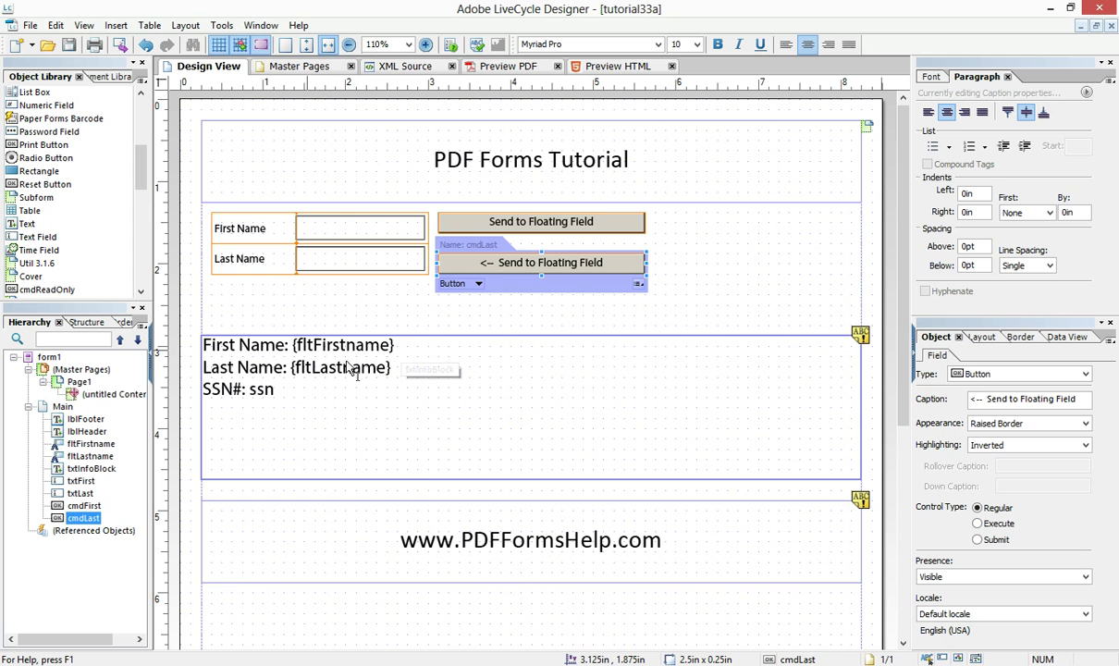
In formletter, paste the Lorem ipsum paragraph over the letter body's 'Text' placeholder and select 'magna aliqua'
left_click(1096, 26)
left_click(235, 635)
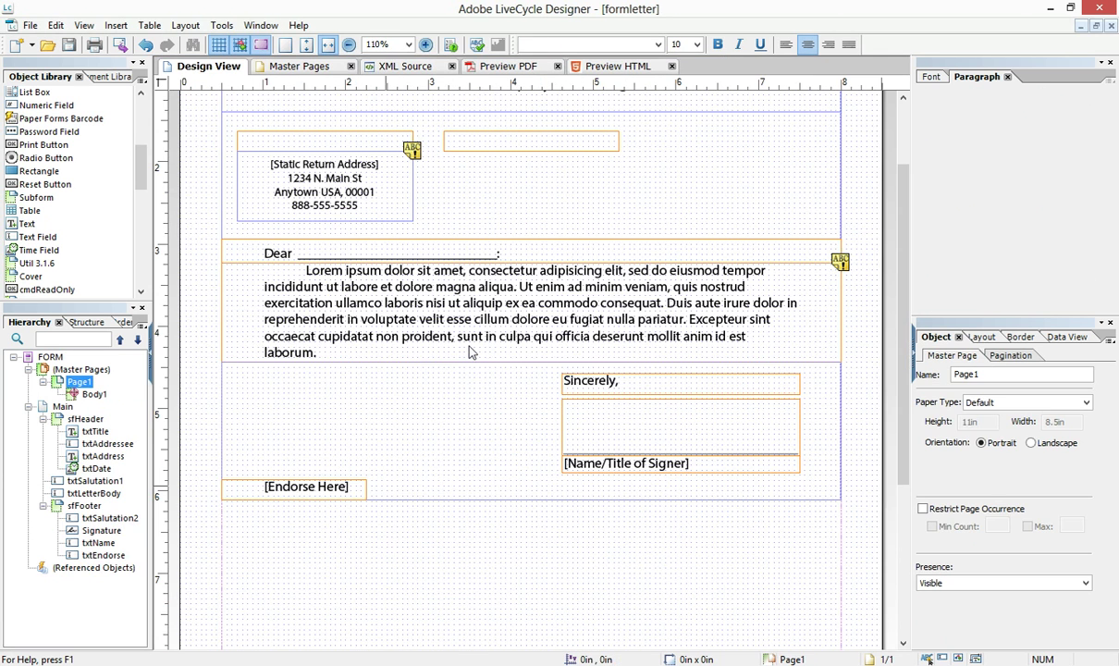
left_click(295, 304)
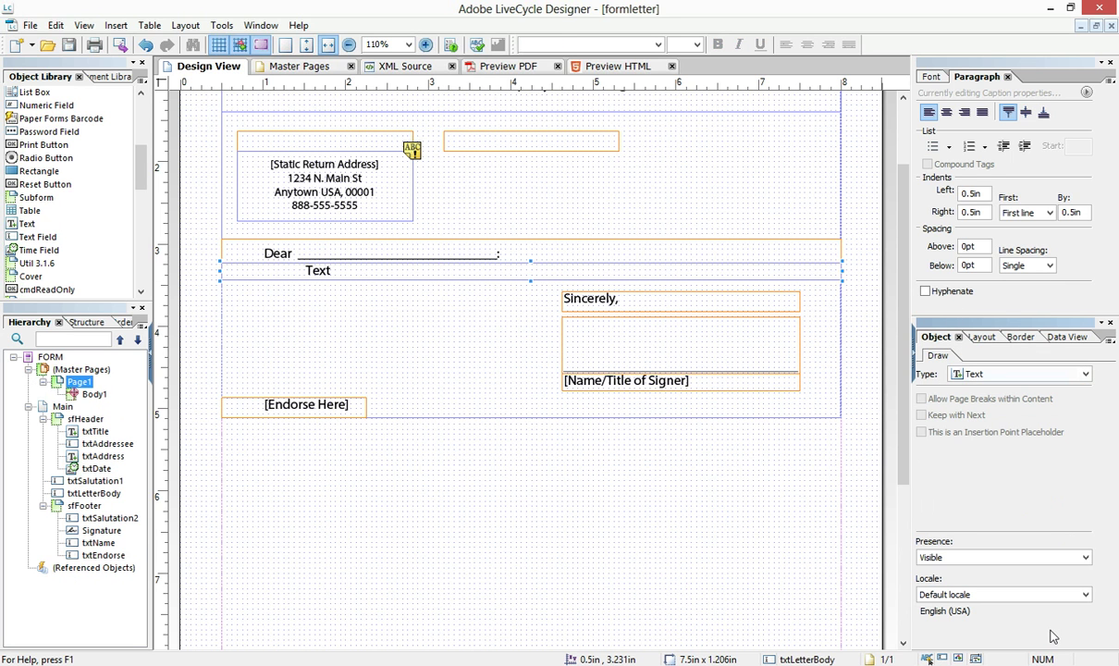
double_click(350, 272)
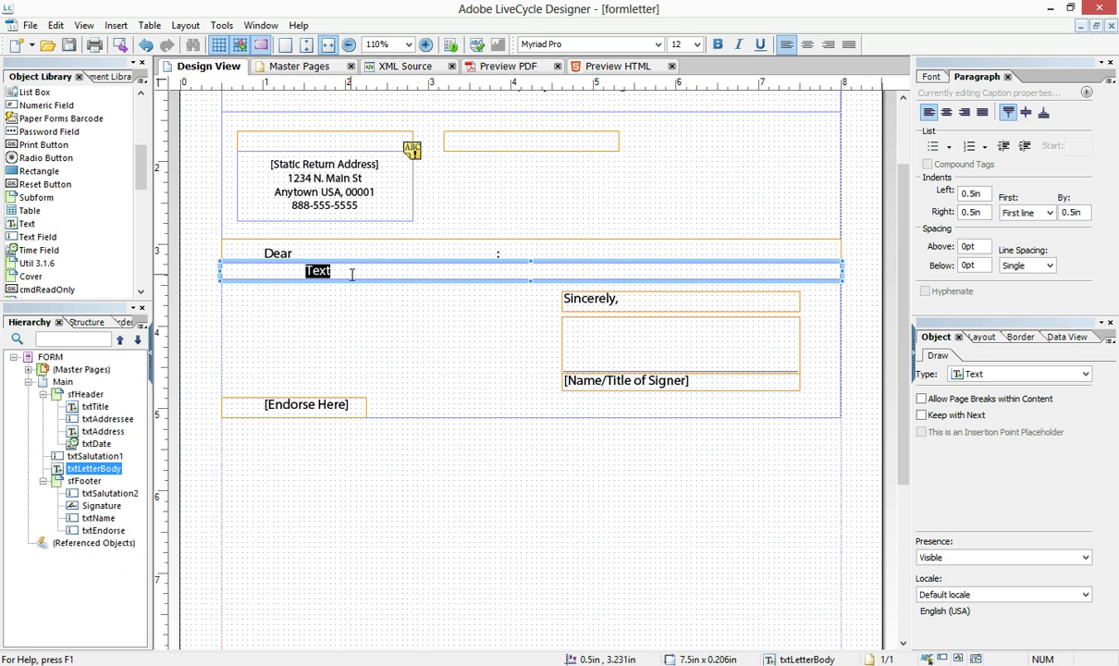
type("Lorem ipsum dolor sit amet, consectetur adipisicing elit, sed do eiusmod tempor incididunt ut labore et dolore magna aliqua. Ut enim ad minim veniam, quis nostrud exercitation ullamco laboris nisi ut aliquip ex ea commodo consequat. Duis aute irure dolor in reprehenderit in voluptate velit esse cillum dolore eu fugiat nulla pariatur. Excepteur sint occaecat cupidatat non proident, sunt in culpa qui officia deserunt mollit anim id est laborum.")
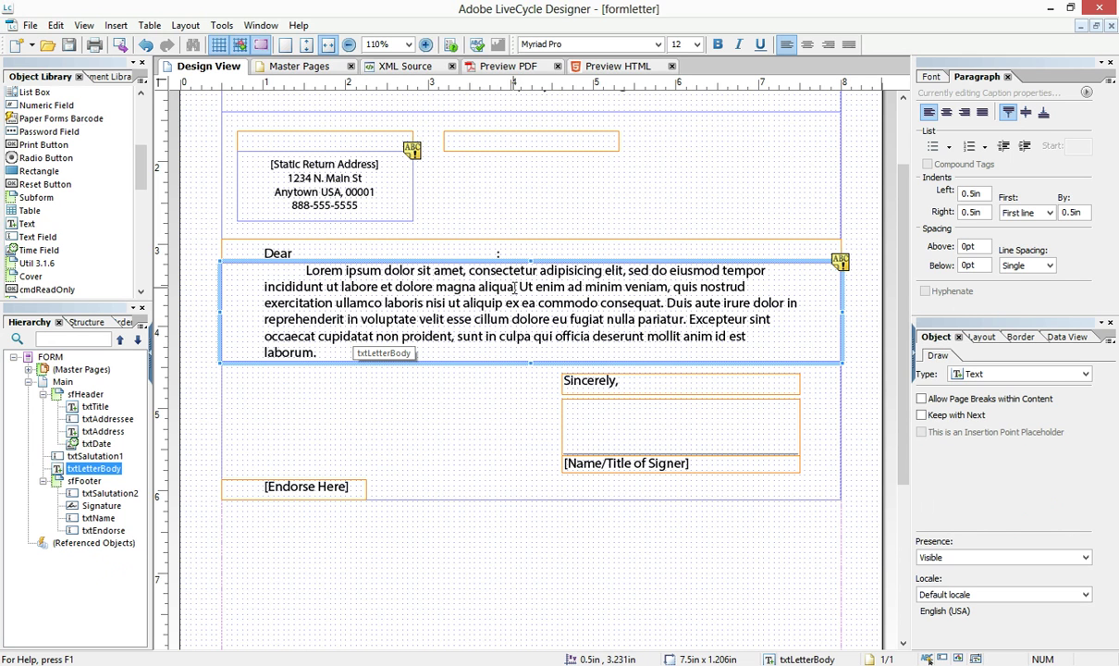
left_click_drag(514, 287, 435, 288)
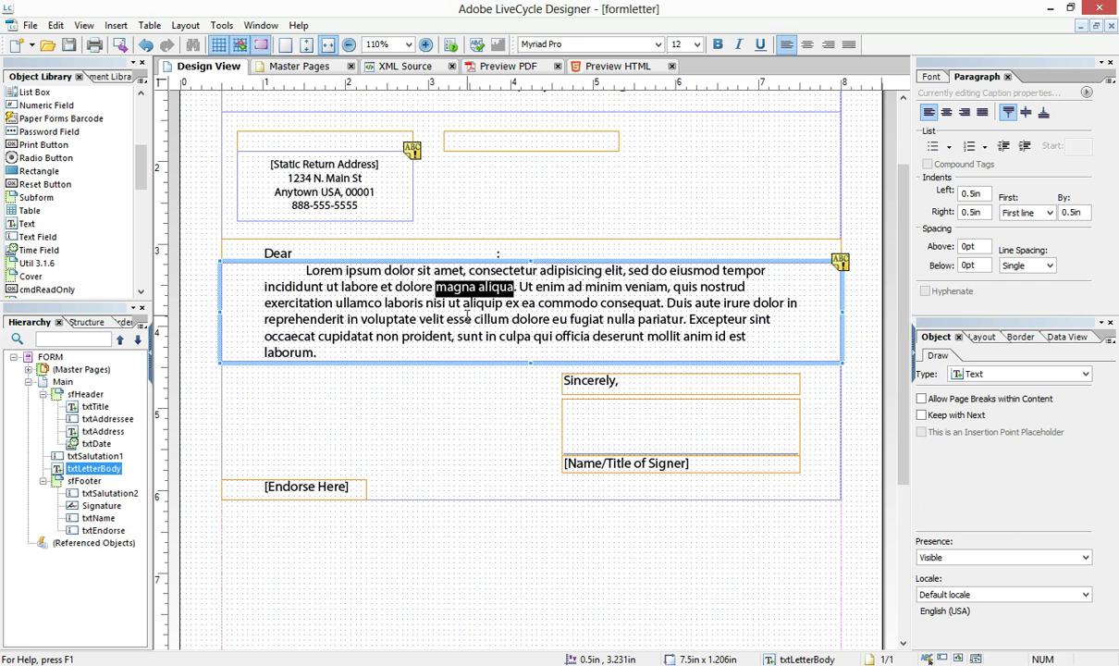
Make 'magna aliqua' a floating field named fltFirstLast and open its Data Binding options
left_click(116, 27)
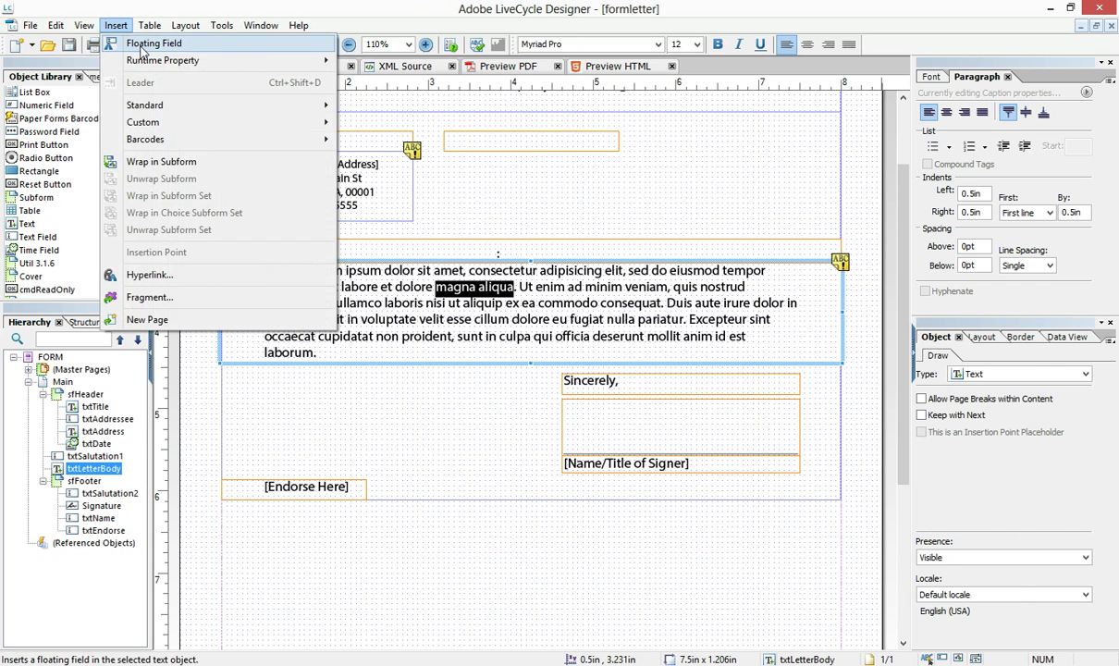
left_click(148, 42)
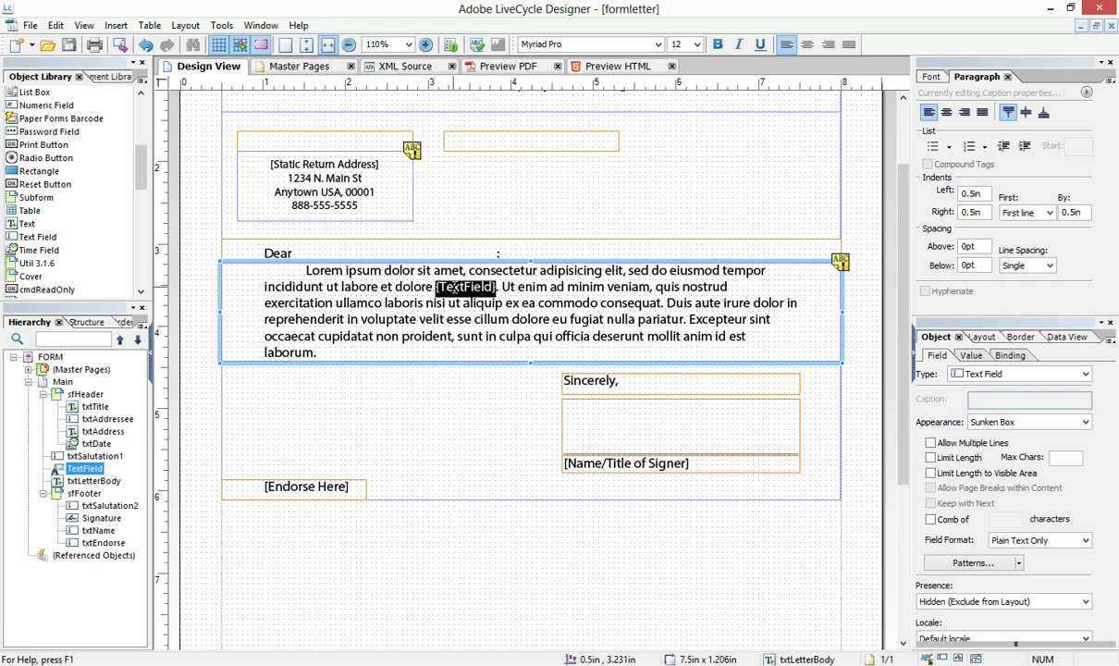
left_click(93, 470)
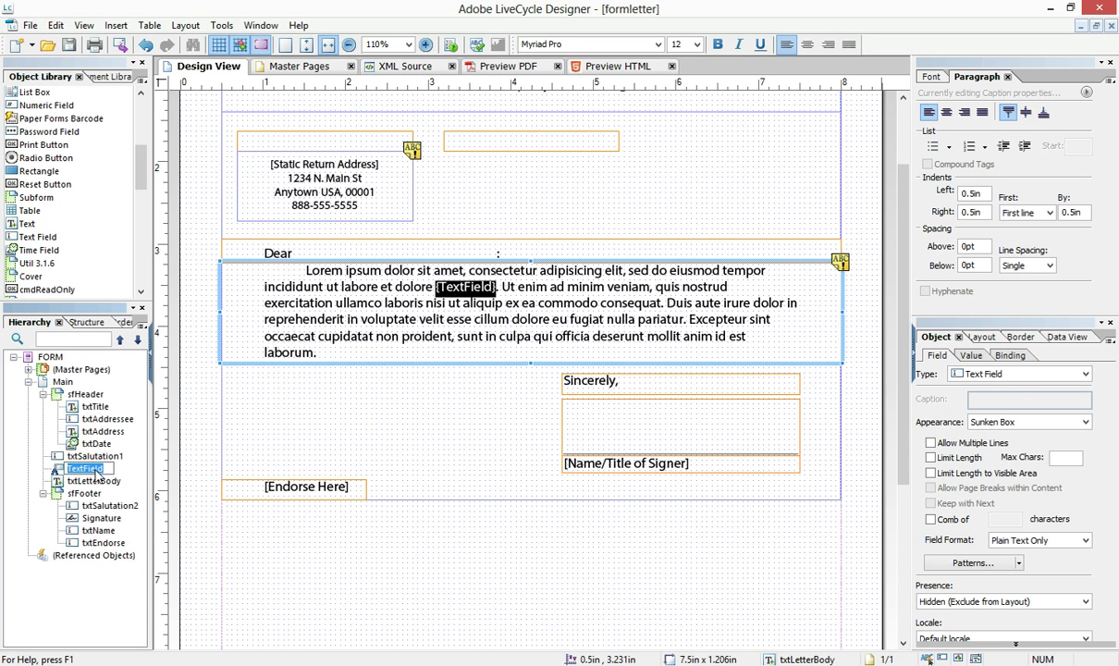
type("fltFirstLast")
key("Return")
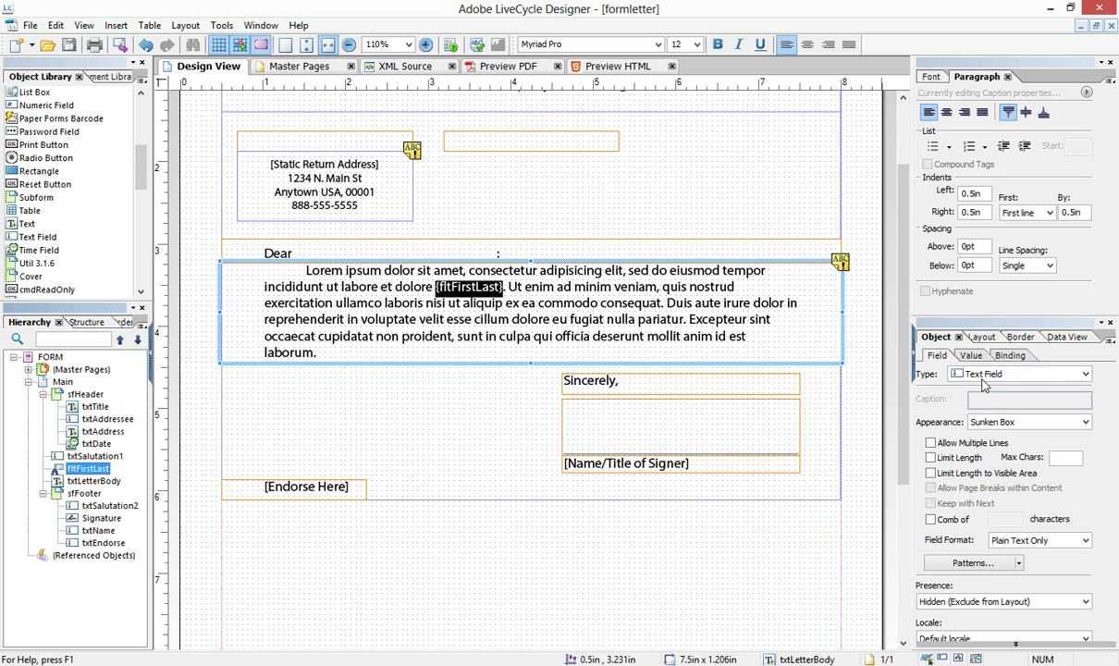
left_click(1009, 355)
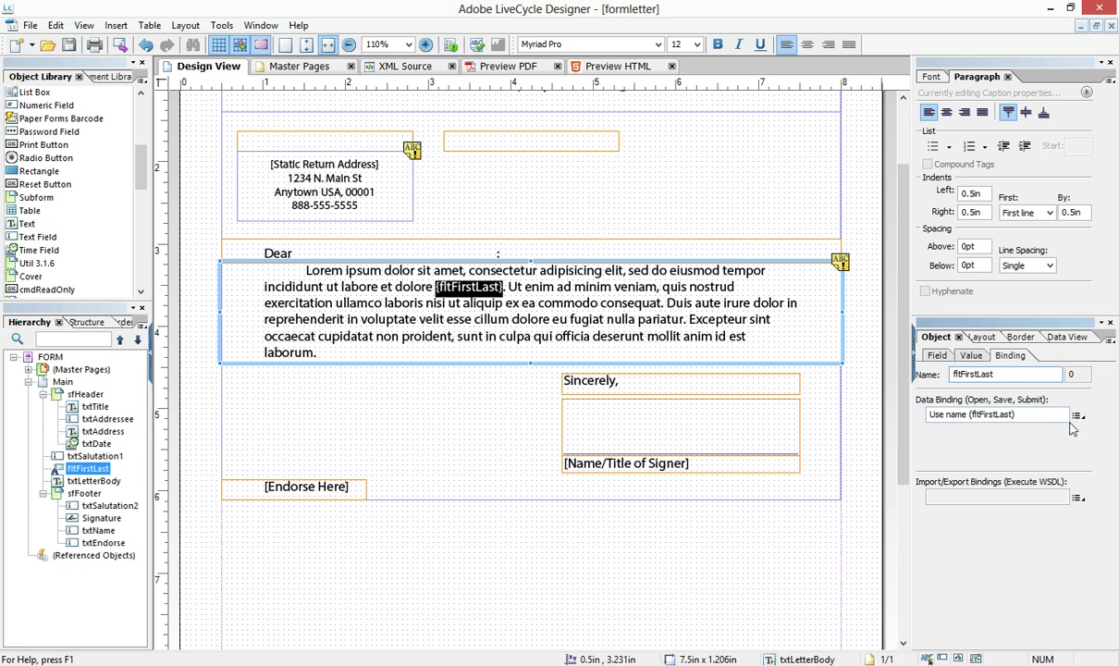
left_click(1076, 417)
left_click(1017, 452)
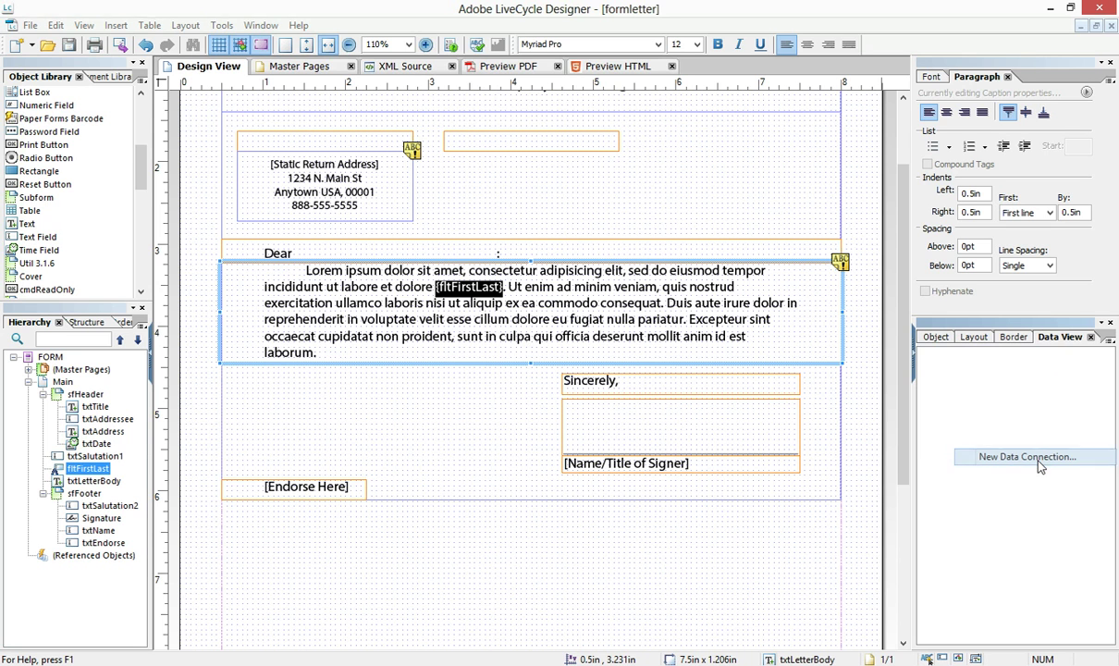
left_click(418, 380)
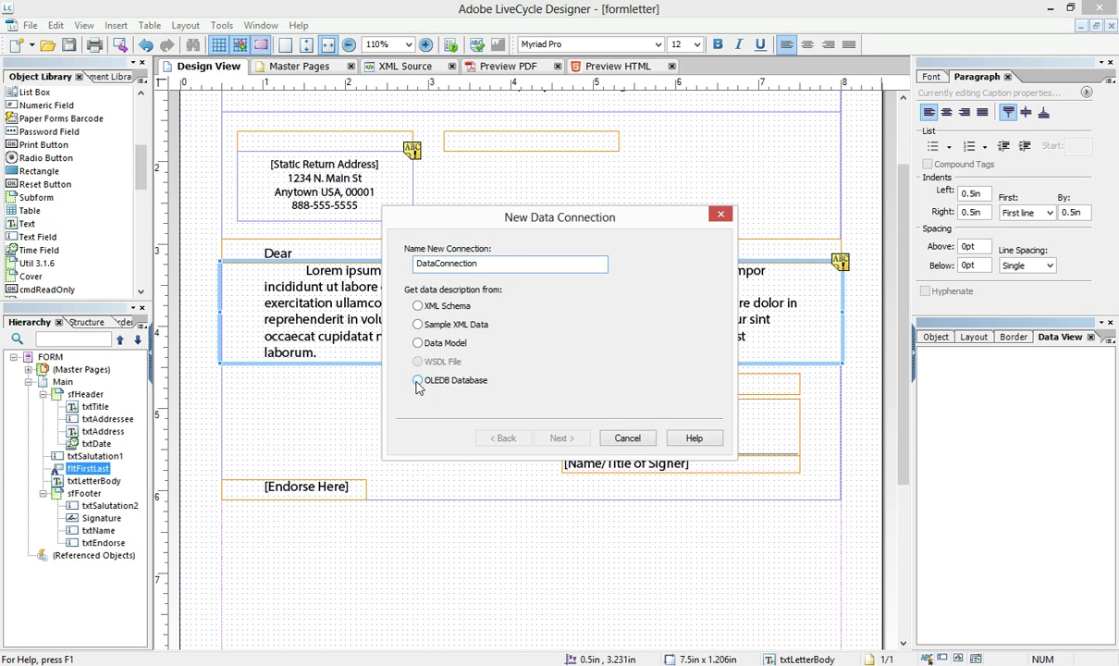
left_click(565, 437)
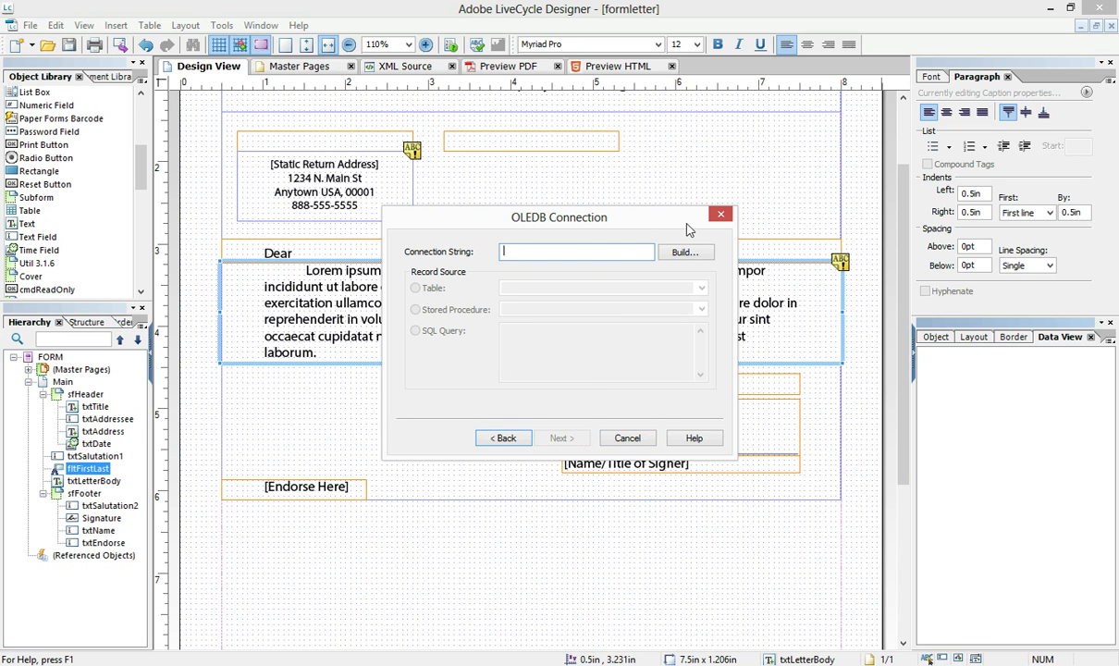
left_click(608, 441)
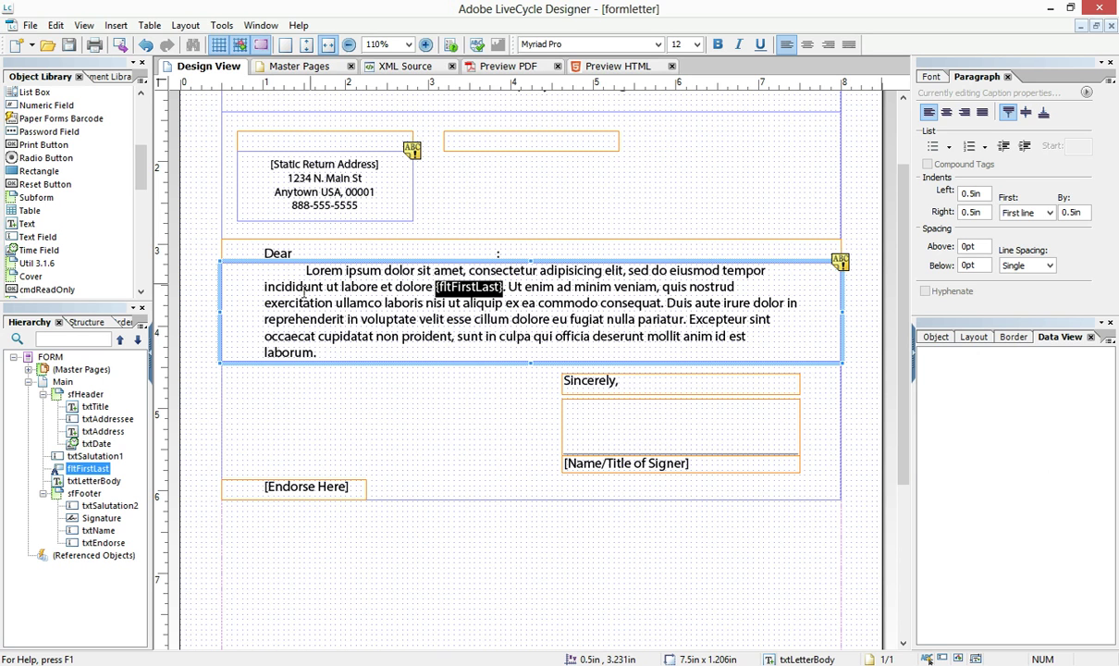
Minimize formletter and maximize the tutorial33a form window
left_click(1080, 26)
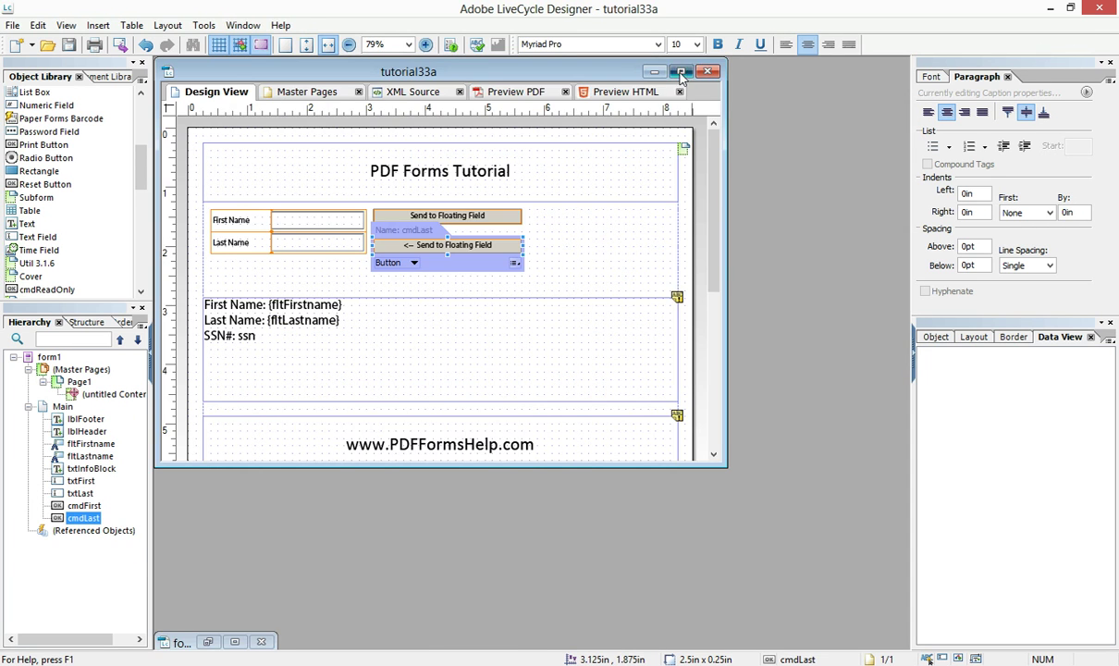
double_click(640, 72)
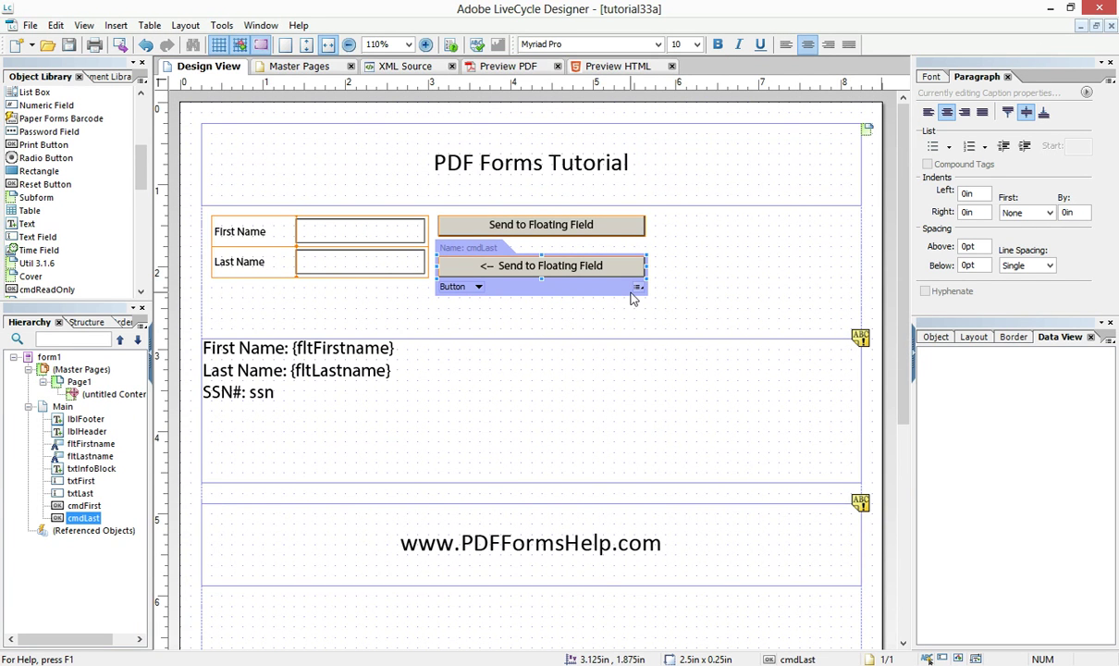